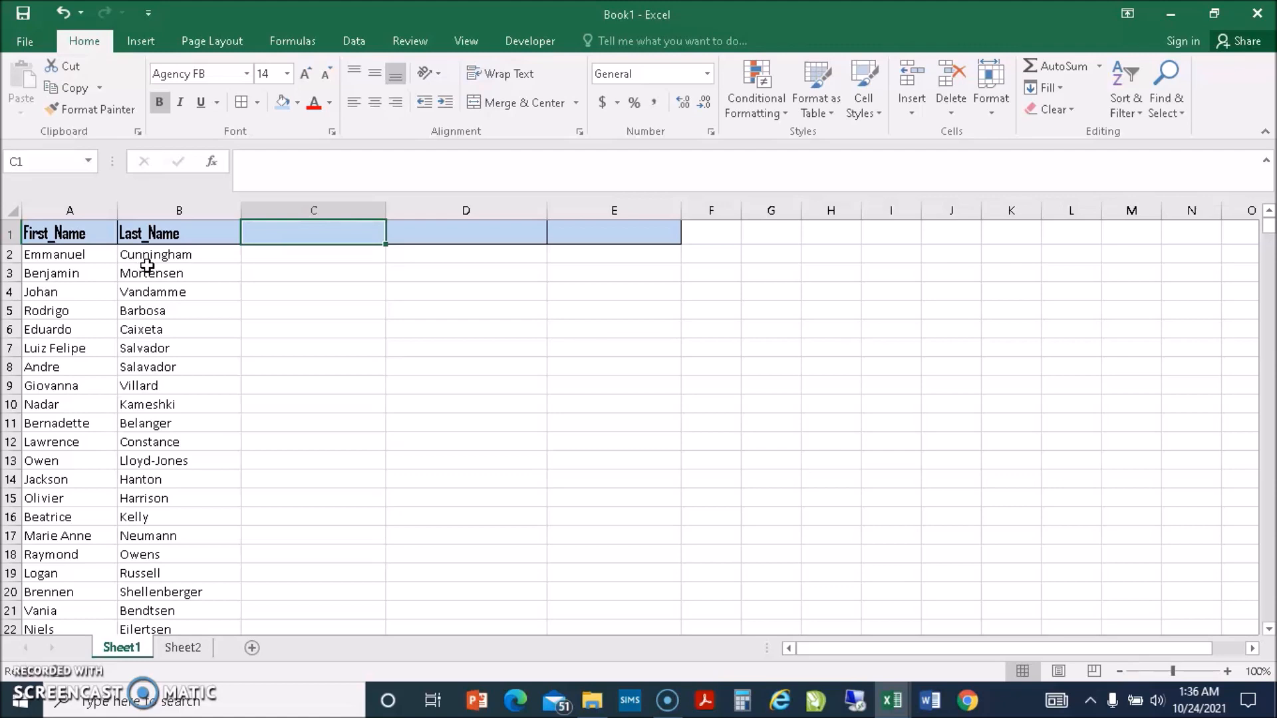
Enter the header Full_Name in cell C1, beside the Last_Name header
left_click(323, 234)
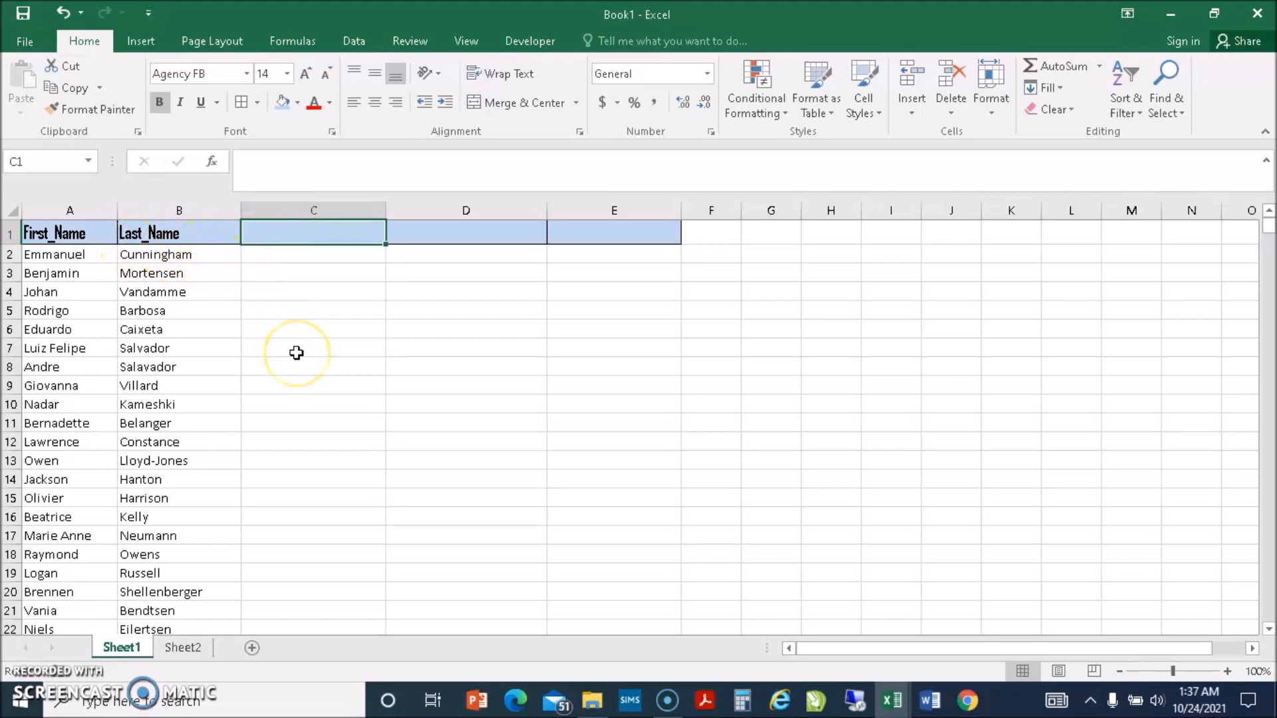
type("F")
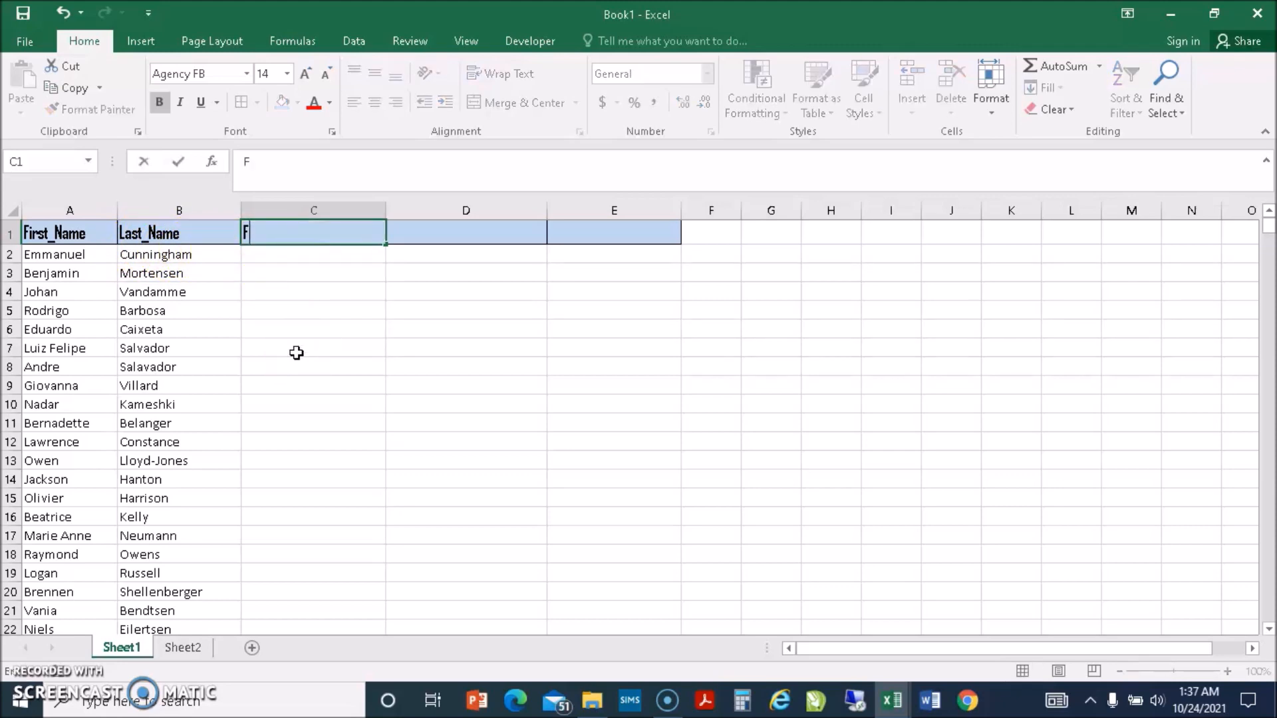
type("ull_Name")
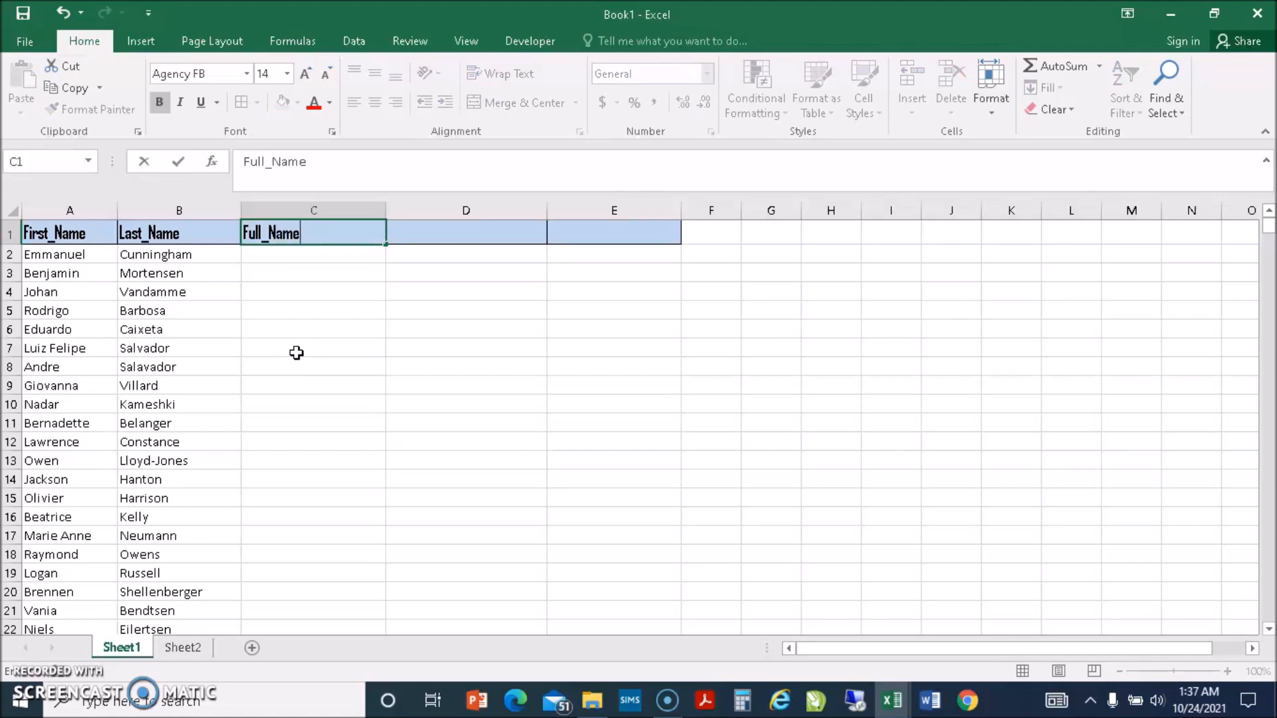
Join the first and last names in C2 with the formula =A2&" "&B2 and fill it down the Full_Name column
left_click(334, 257)
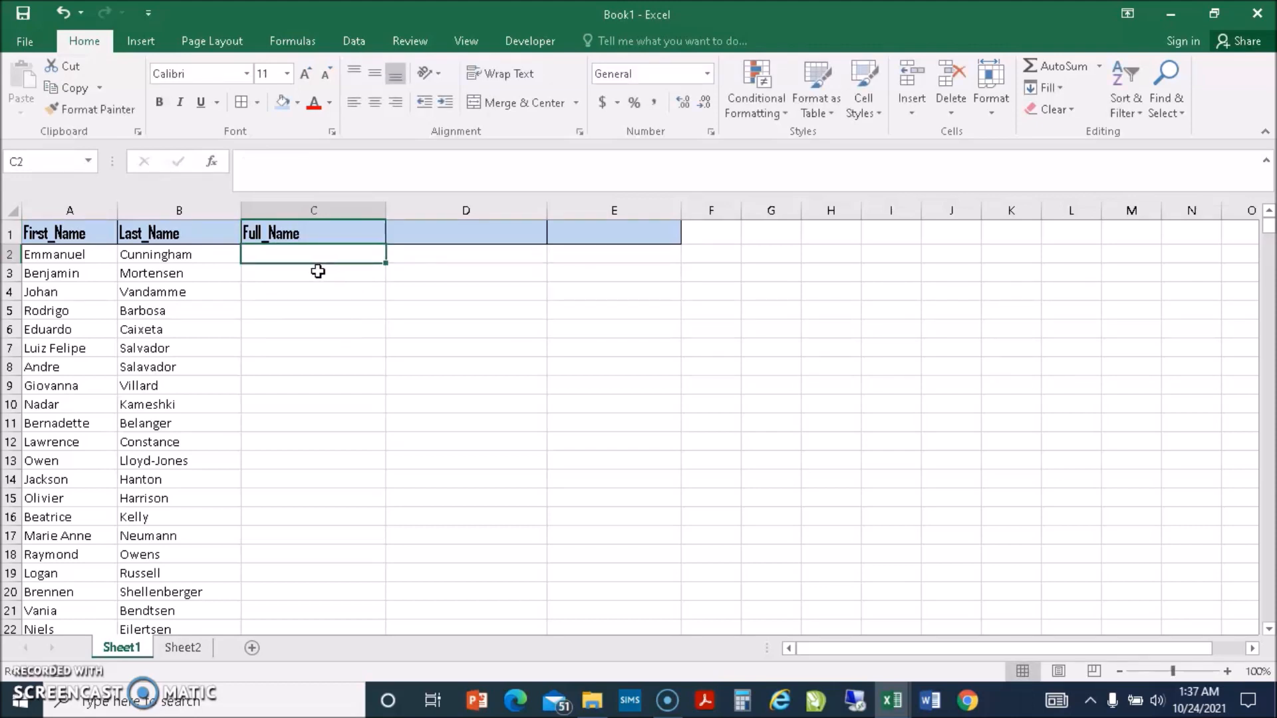
type("=")
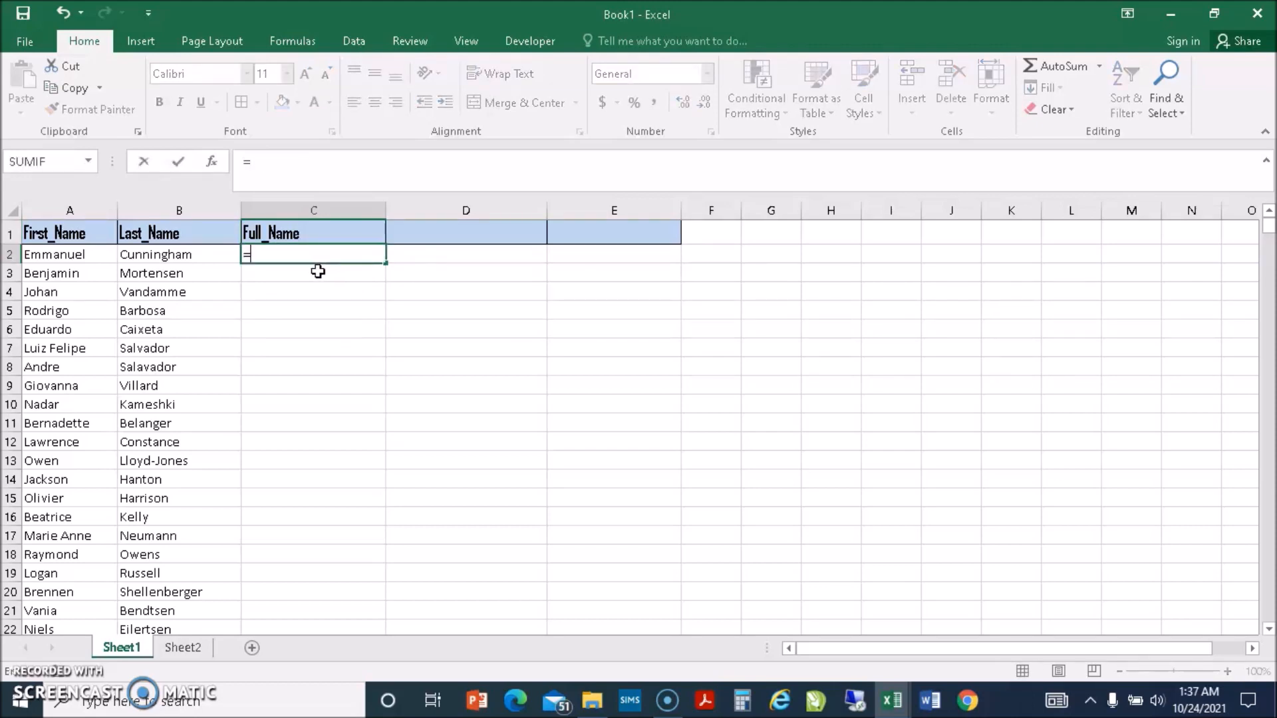
left_click(88, 257)
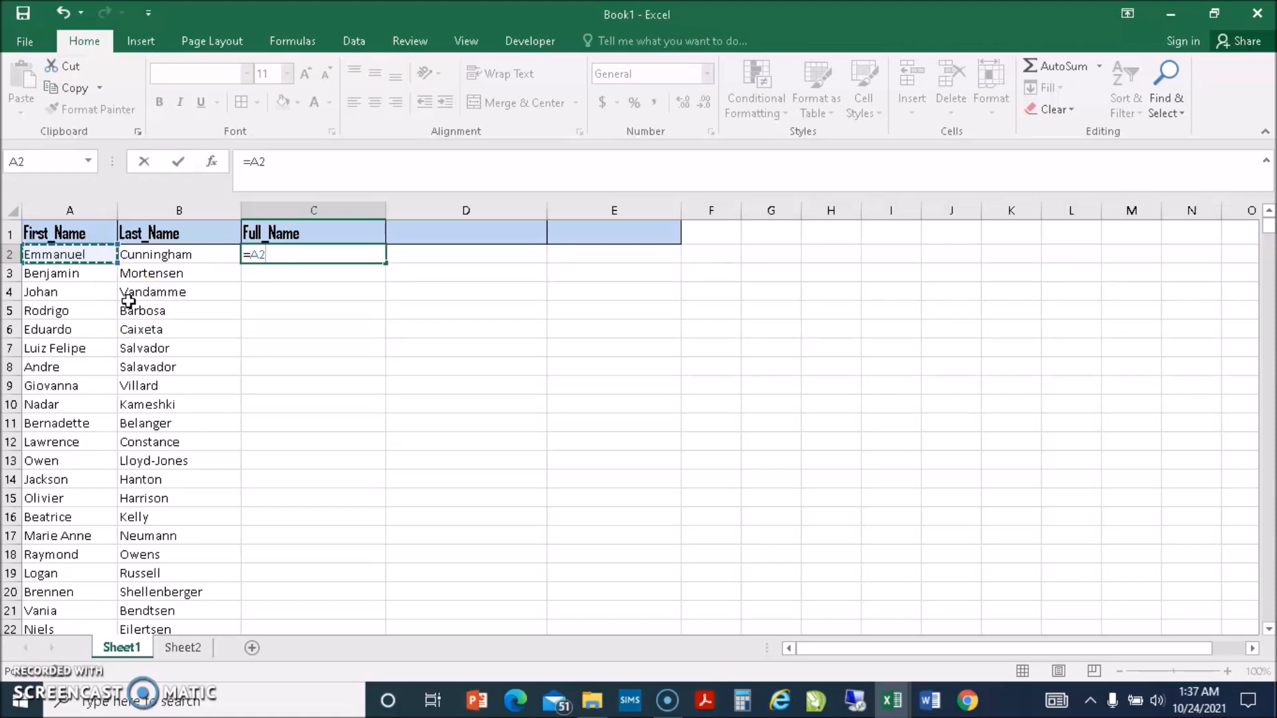
type("&\" \"&")
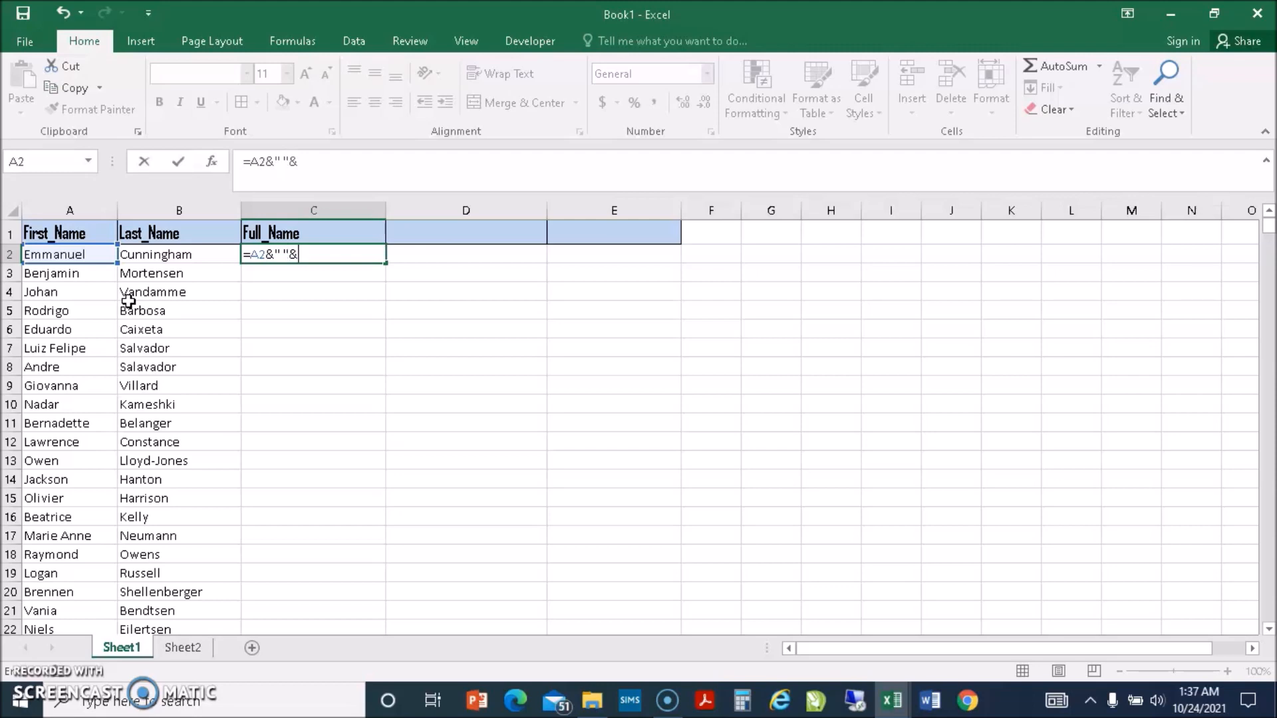
left_click(177, 254)
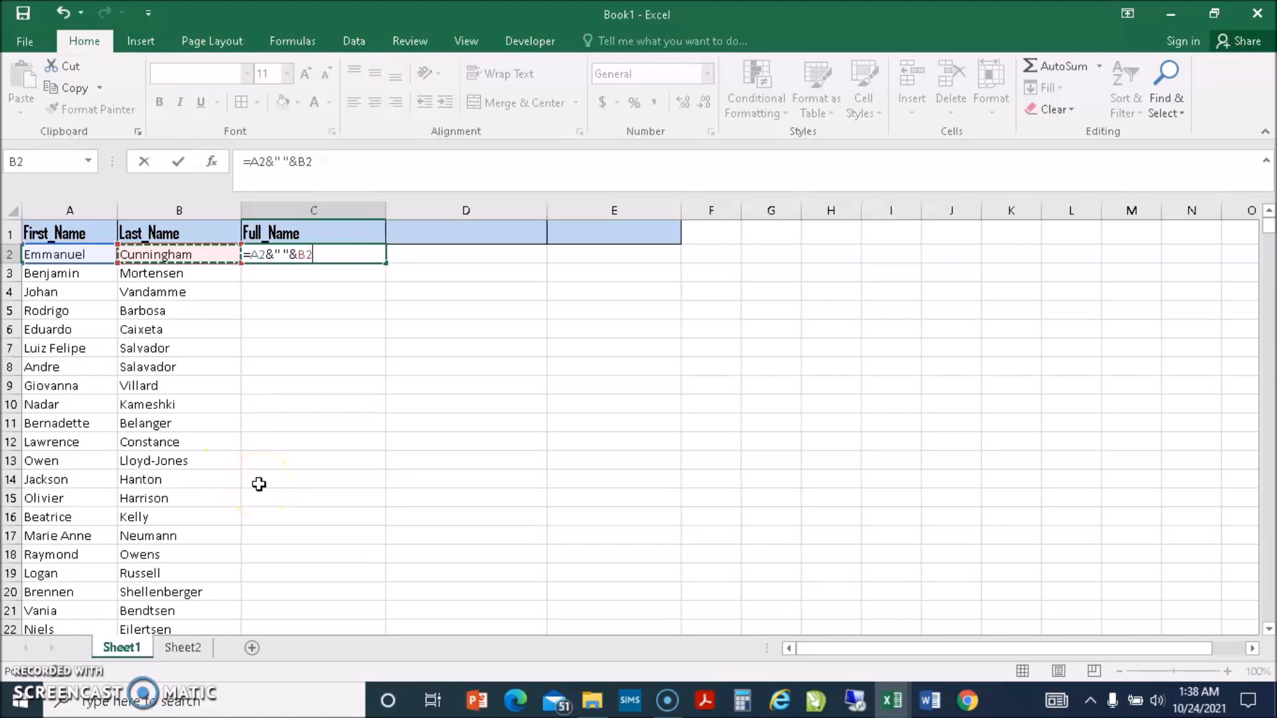
key("Return")
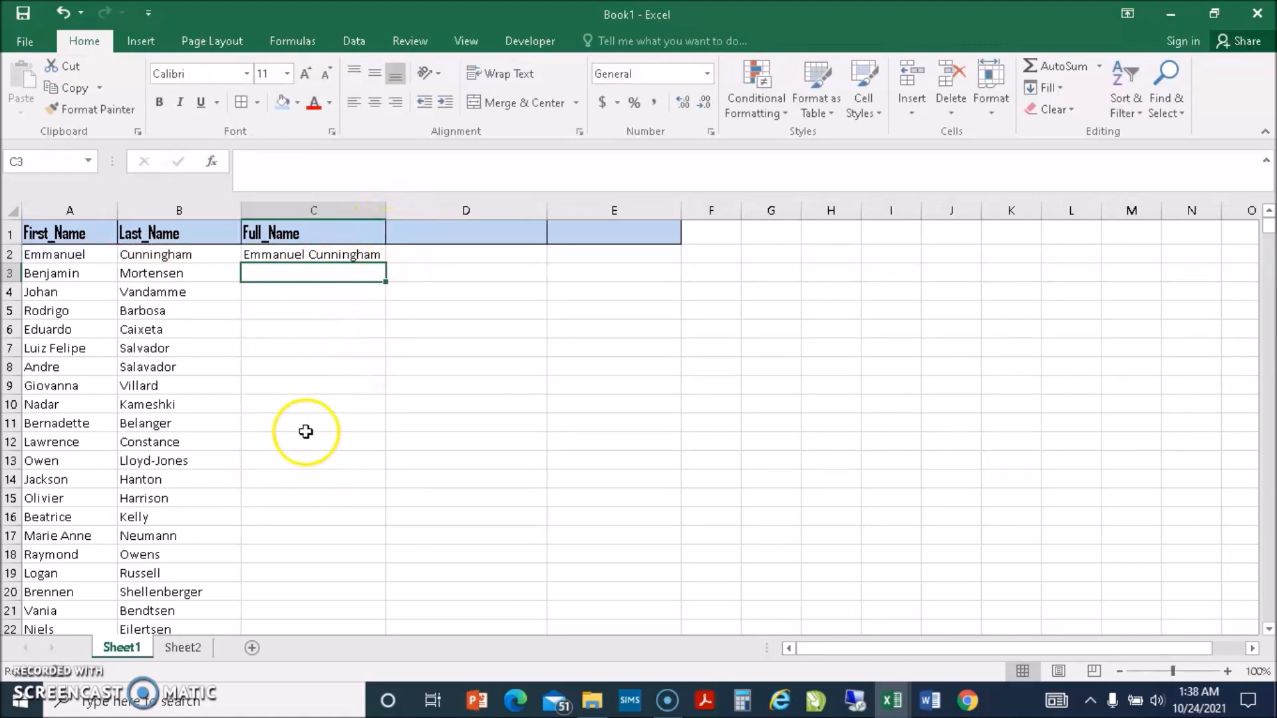
left_click(367, 257)
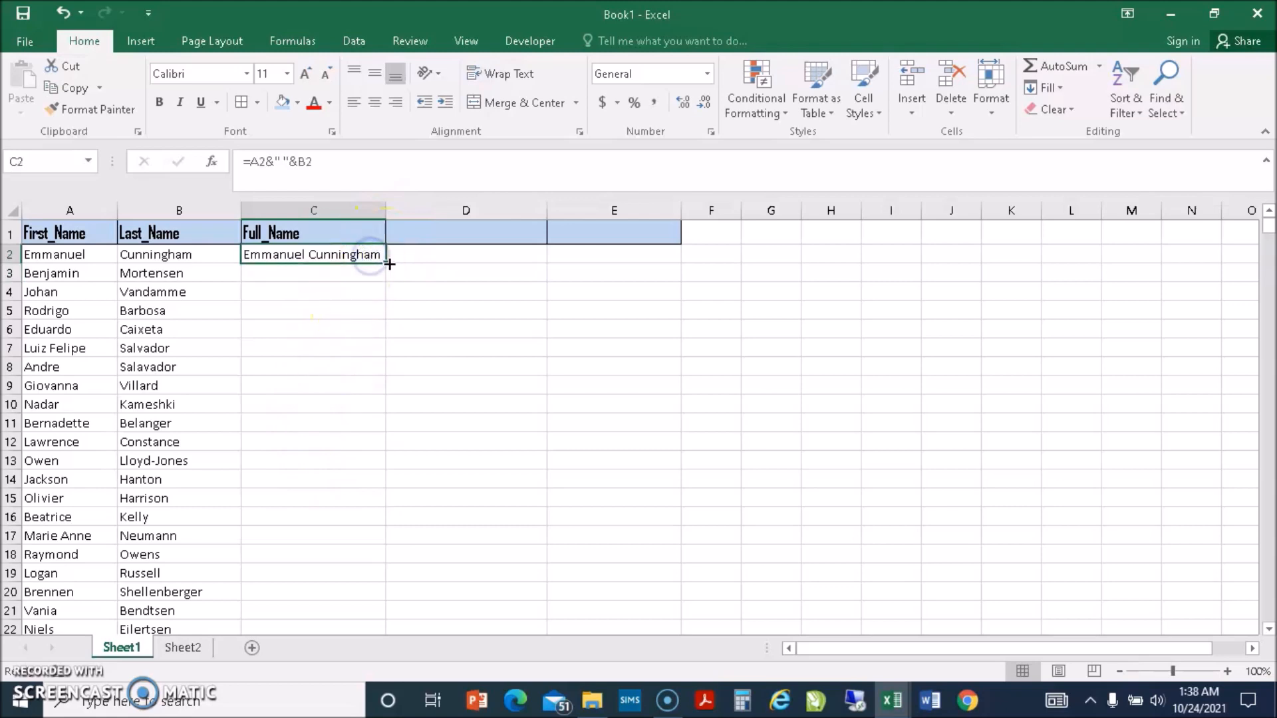
double_click(389, 265)
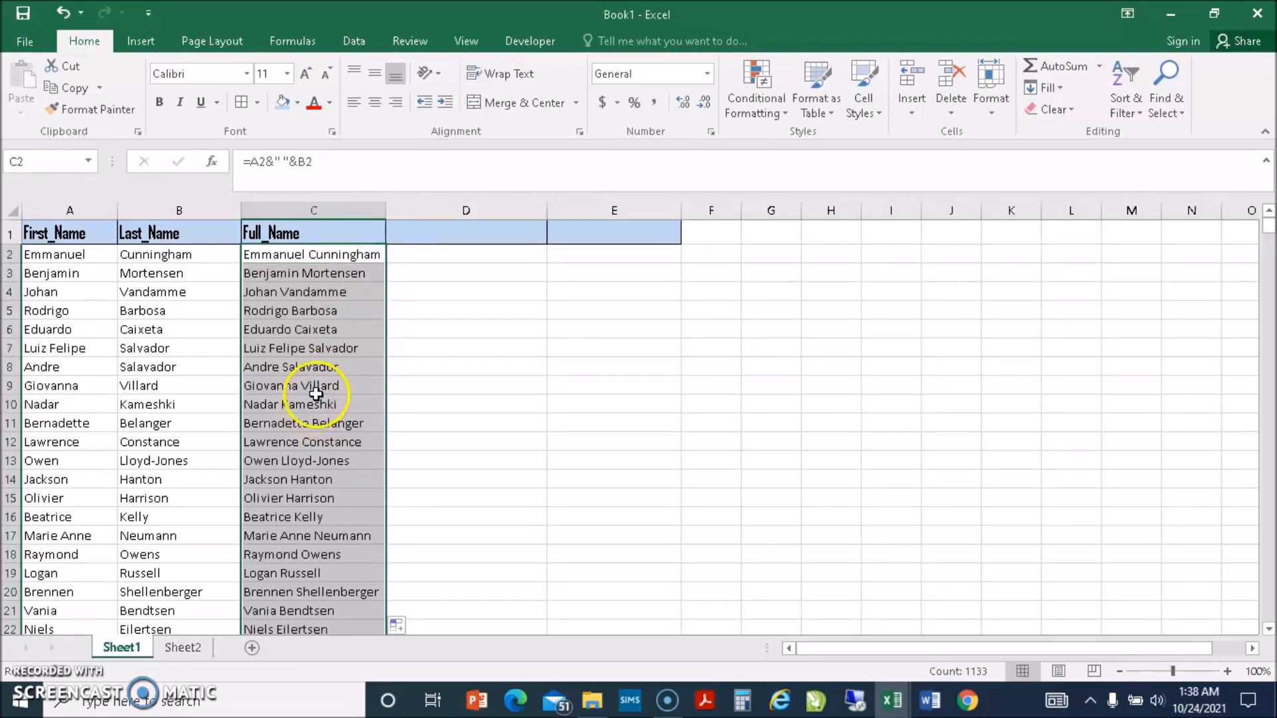
Copy the Full_Name header from C1 into D1 and change the copy to Full_Name2
left_click(444, 234)
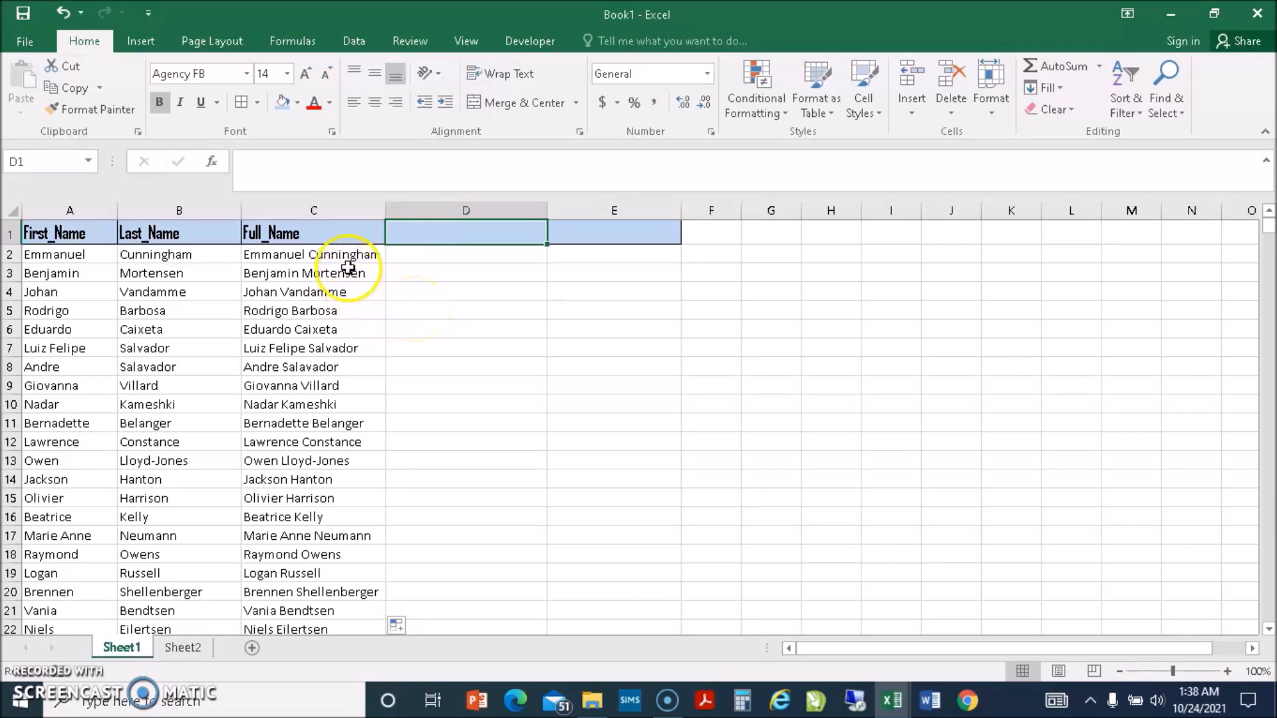
right_click(350, 231)
left_click(399, 264)
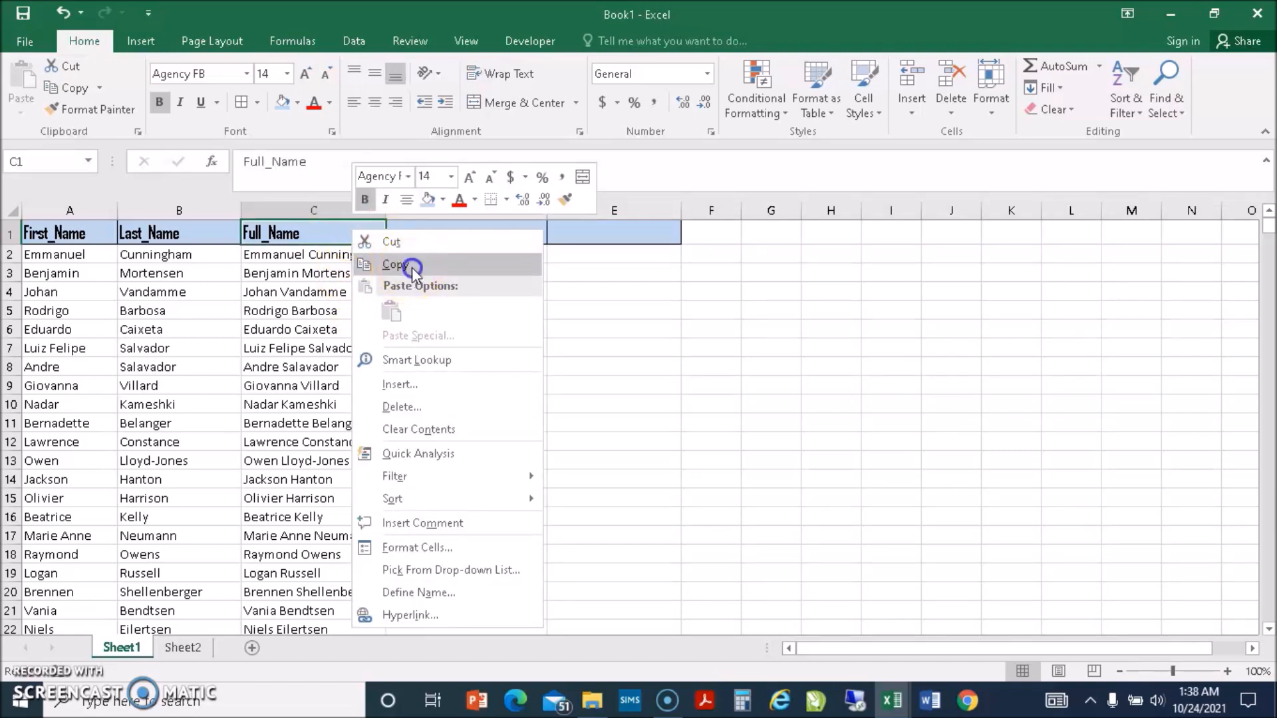
right_click(463, 234)
left_click(501, 316)
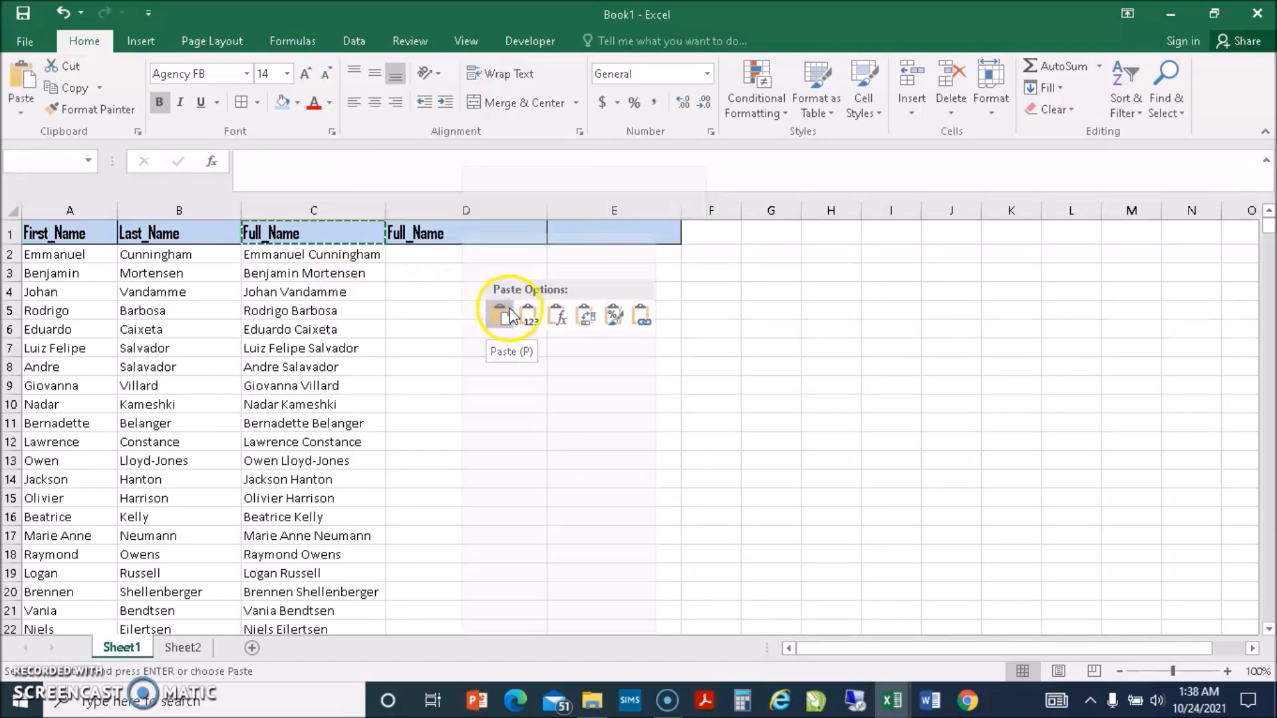
left_click(504, 316)
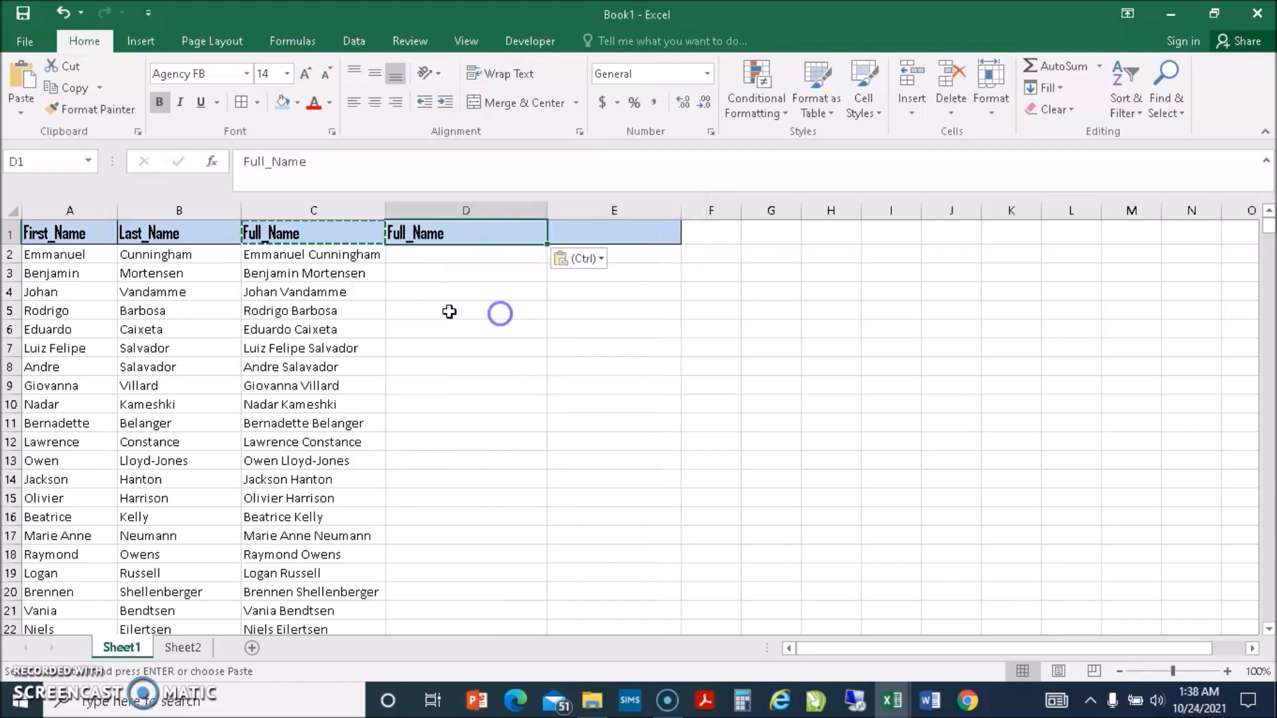
double_click(462, 234)
type("2")
left_click(442, 256)
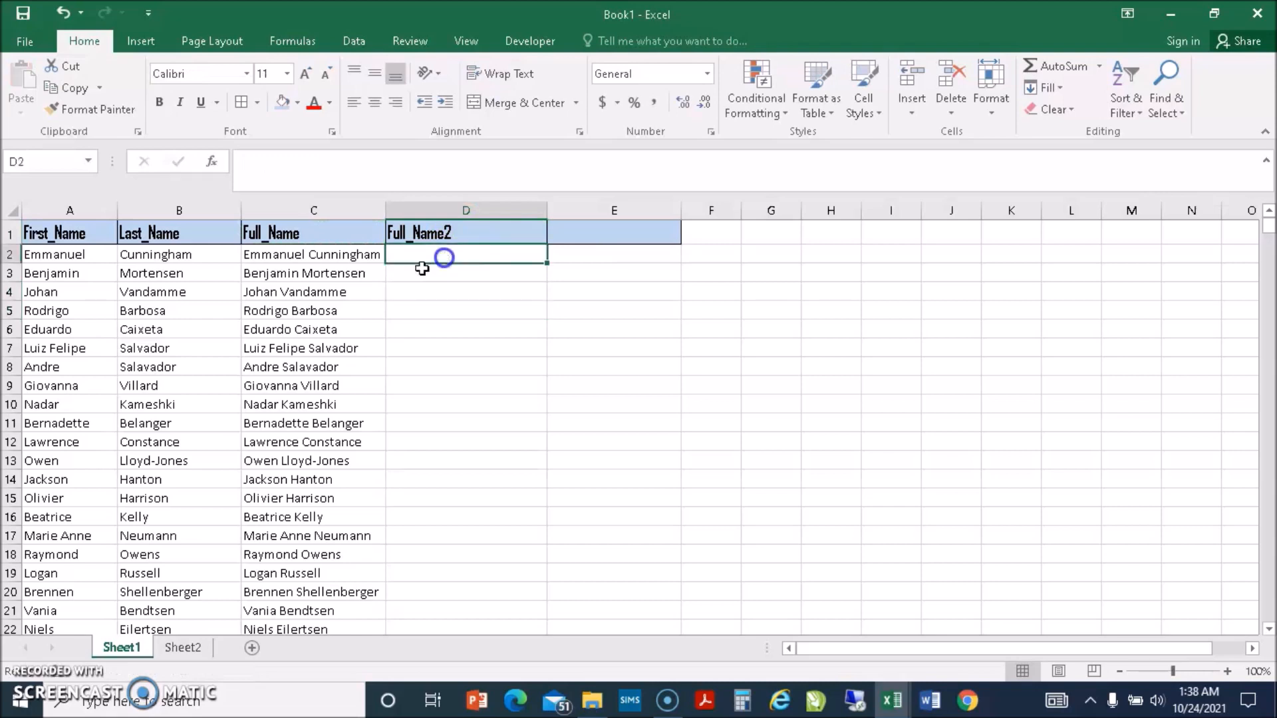
Enter the formula =CONCATENATE(A2," ",B2) in cell D2 to join the first and last names with a space
left_click(300, 256)
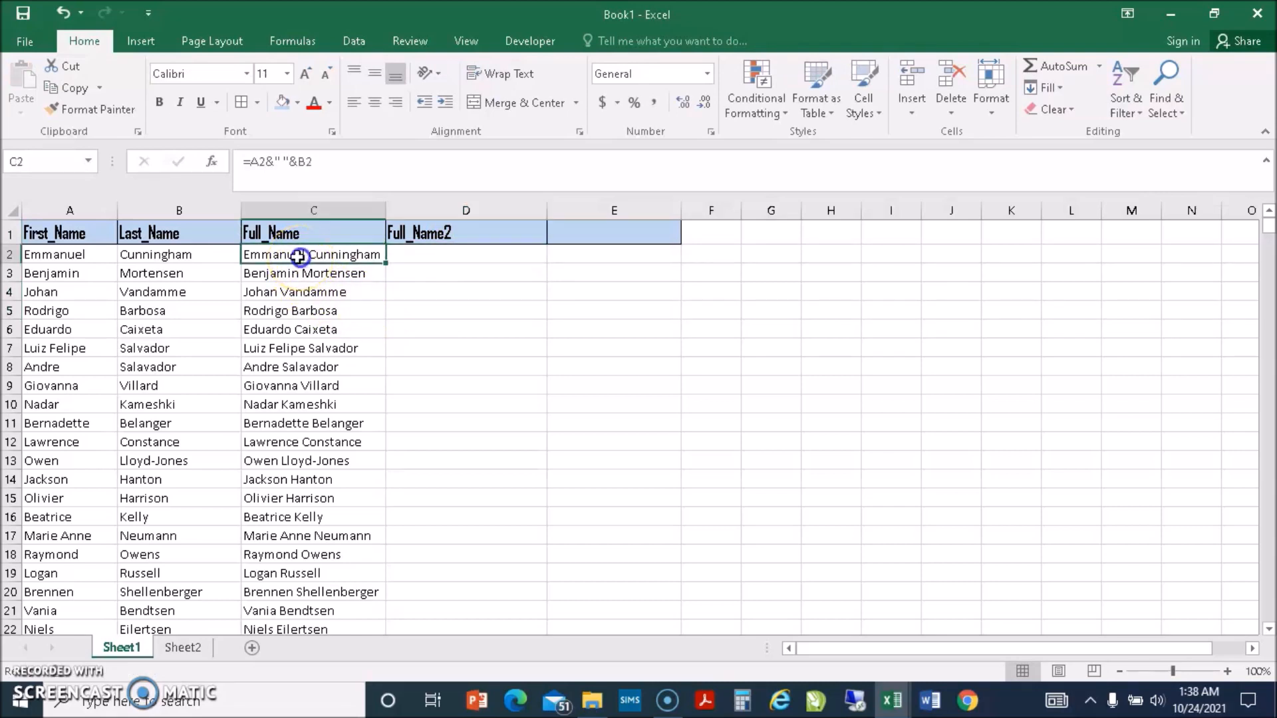
left_click(419, 260)
type("=")
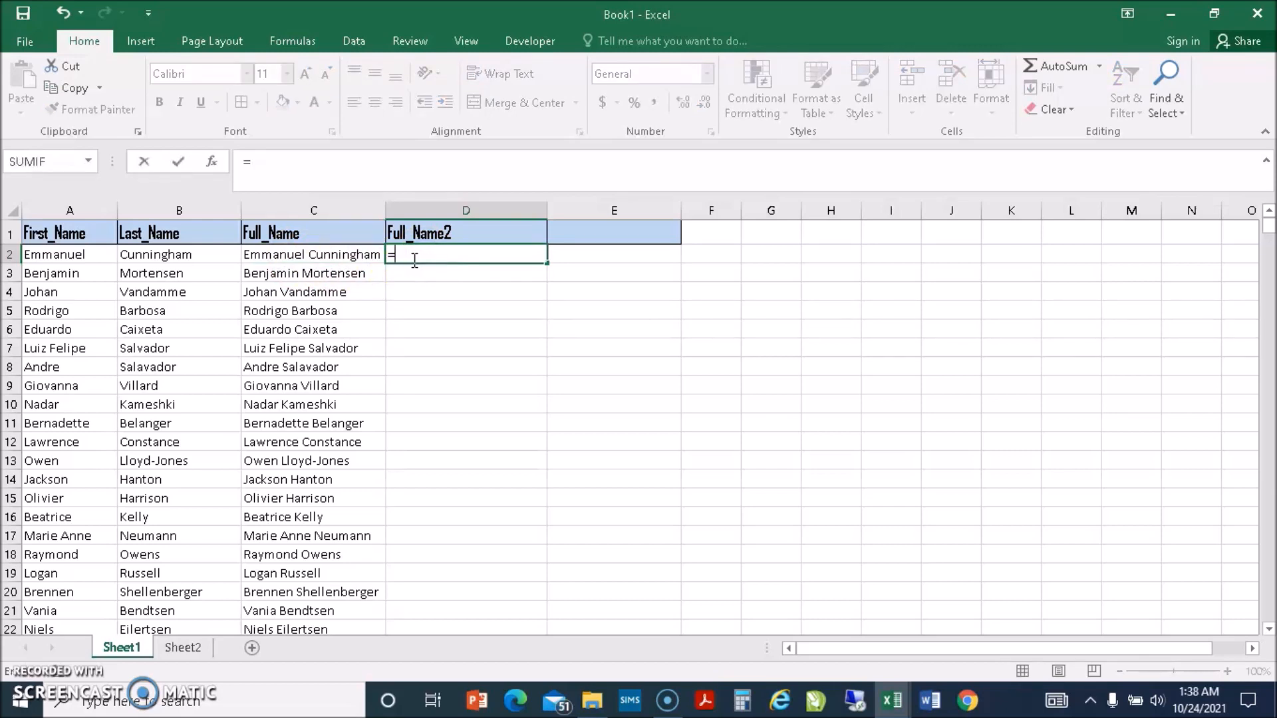
type("co")
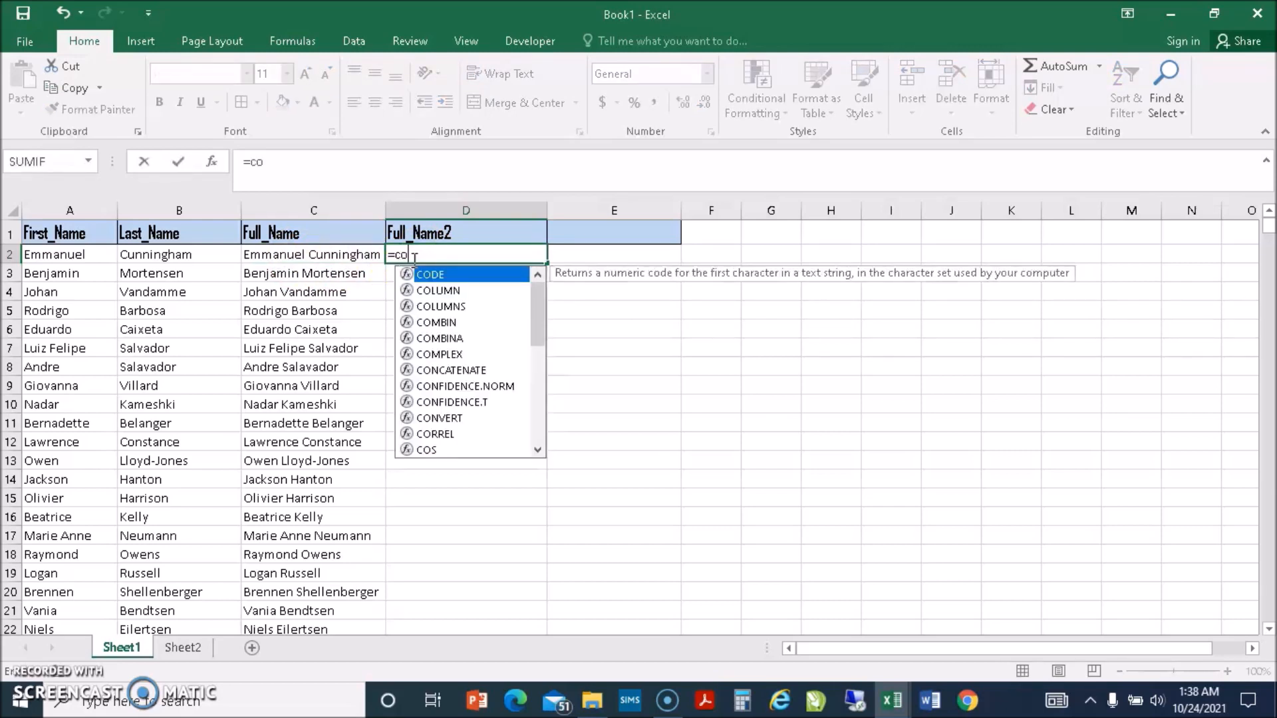
type("nca")
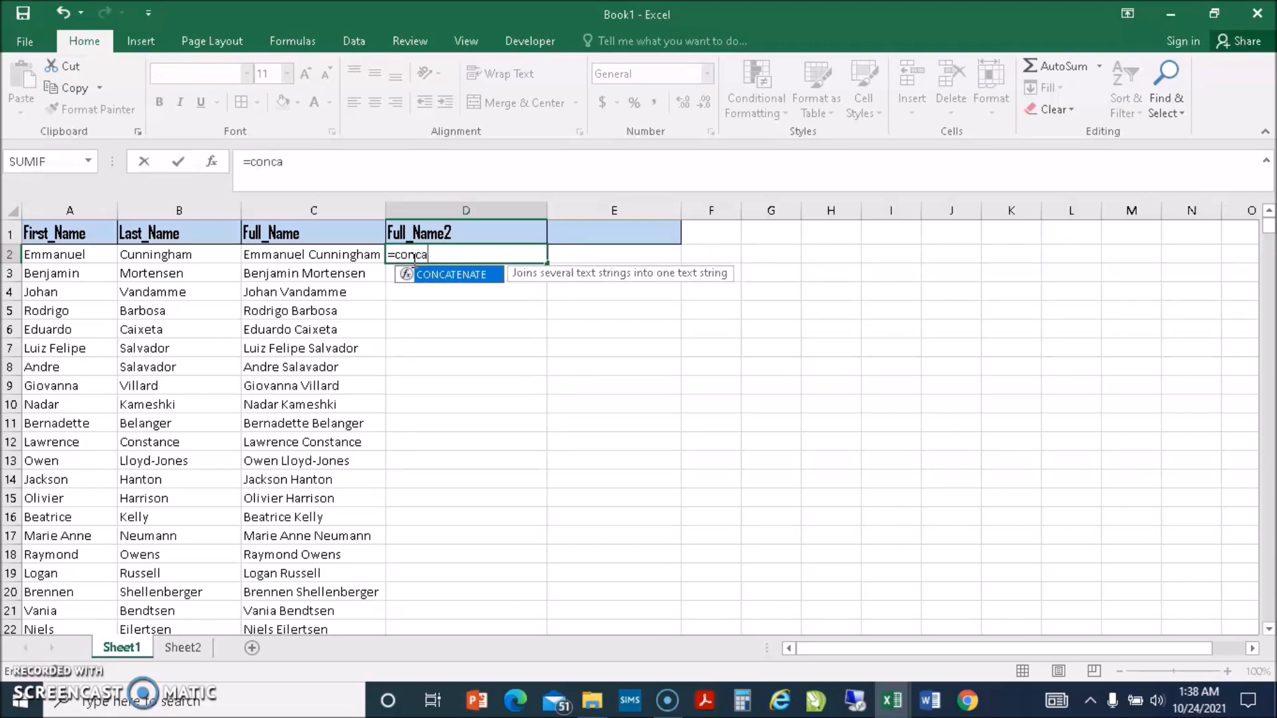
double_click(447, 275)
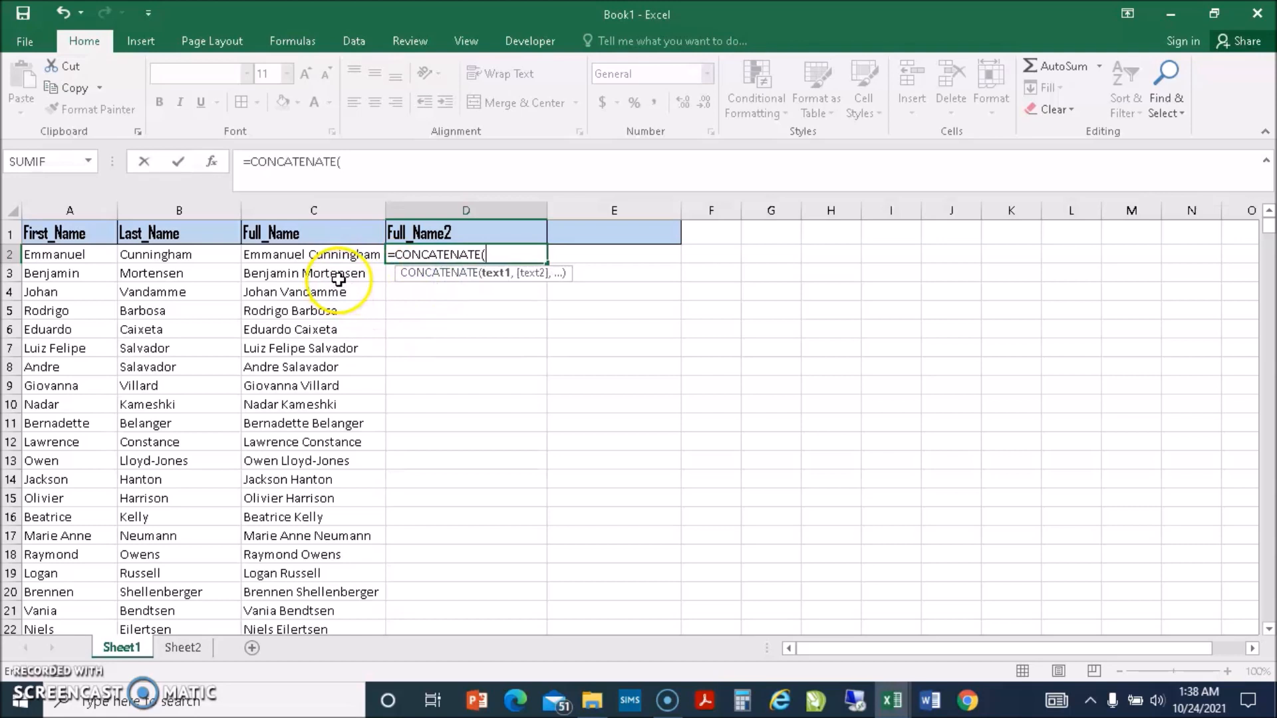
left_click(80, 257)
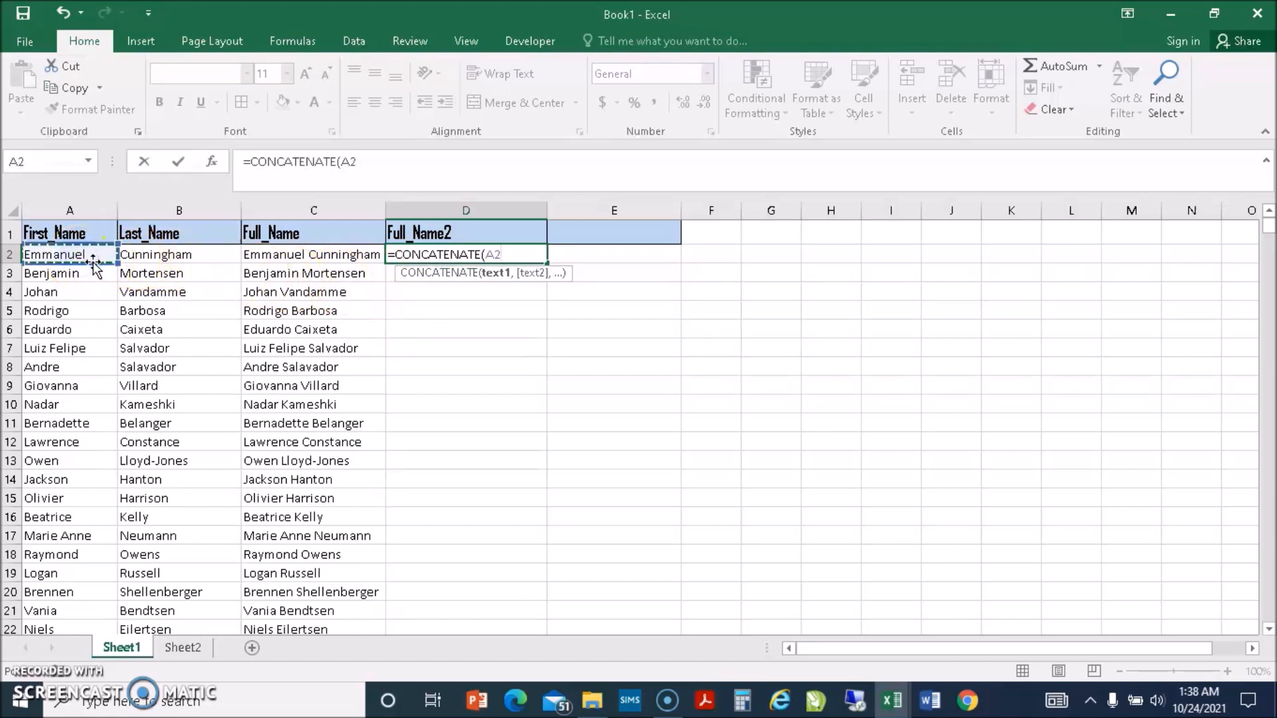
type(",")
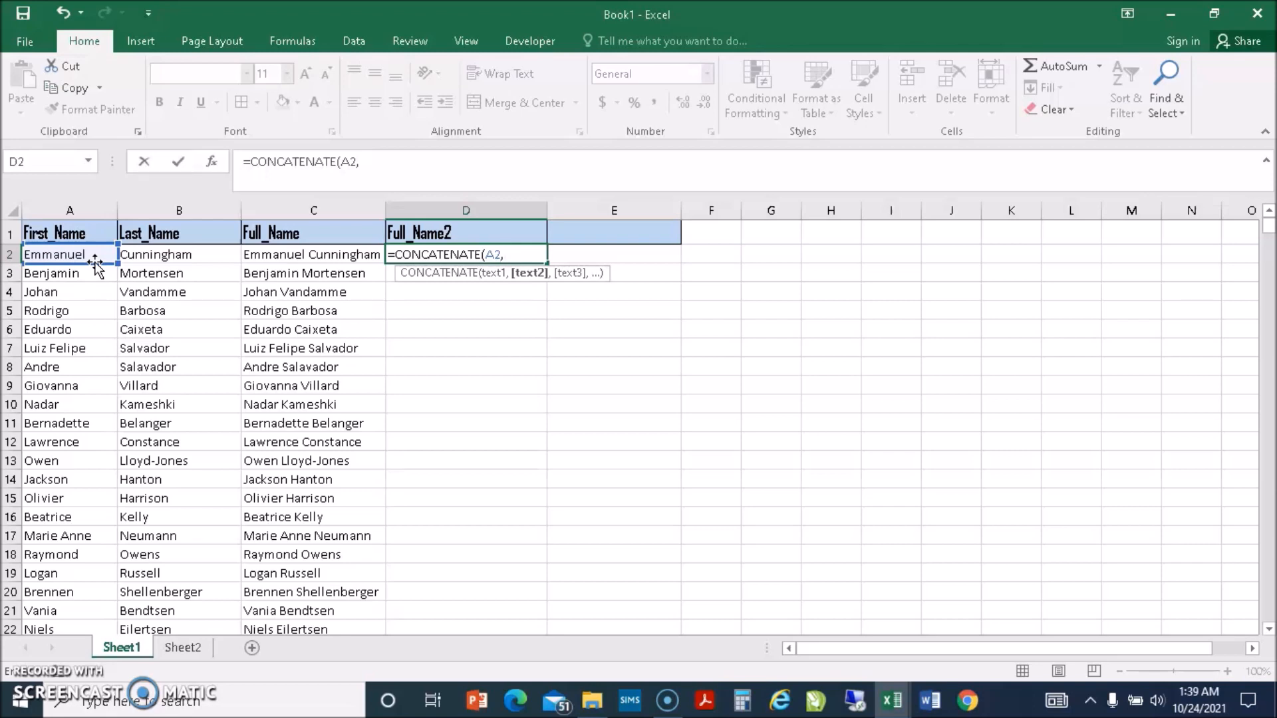
type("\" \"")
type(",")
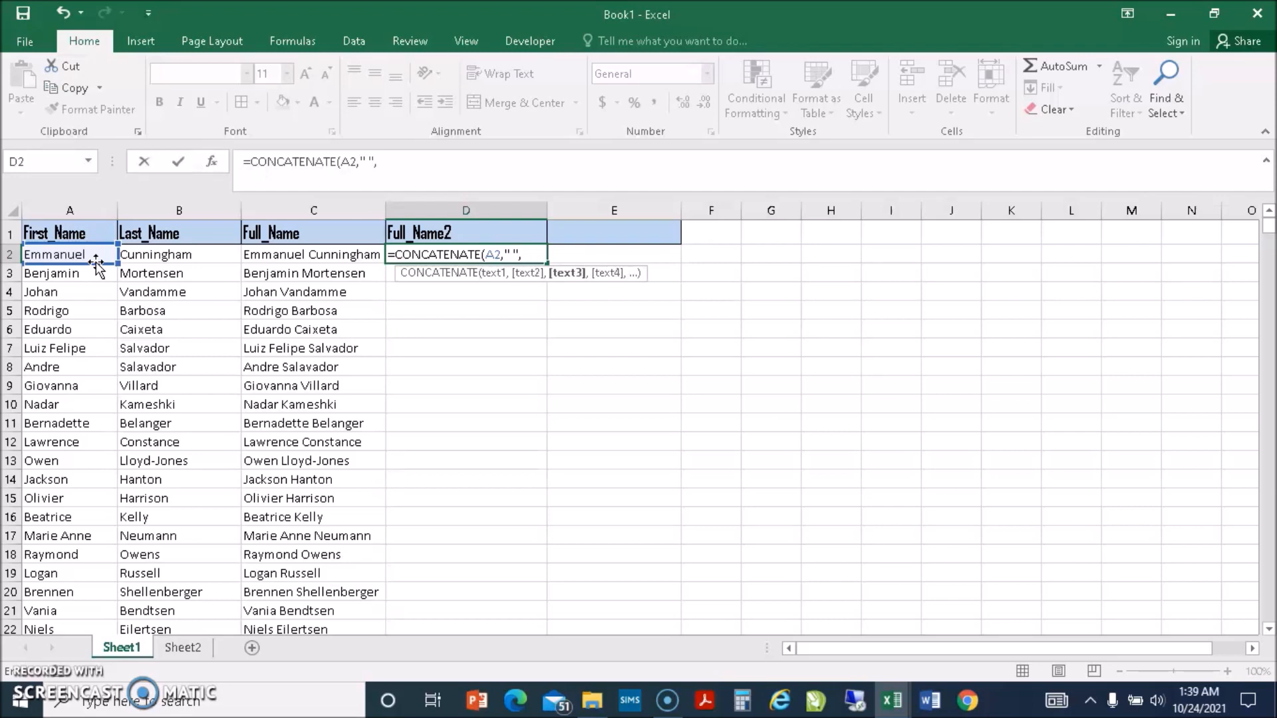
left_click(154, 256)
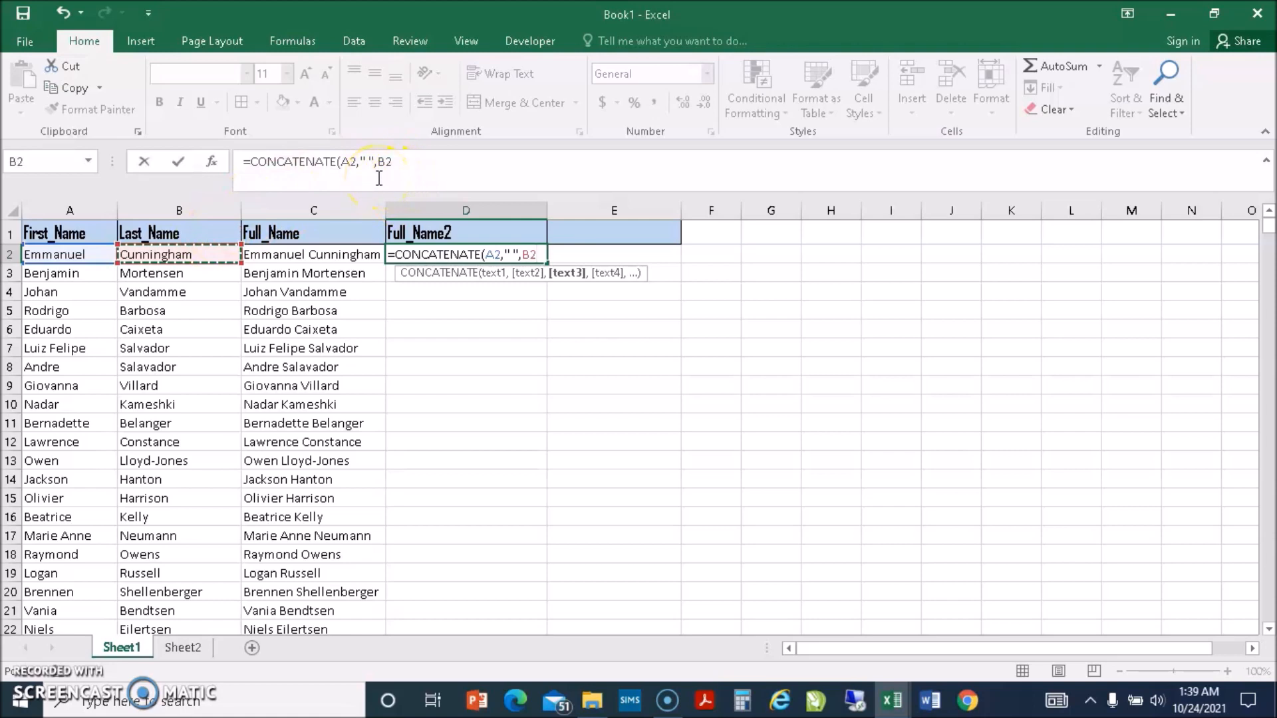
type(")")
key("Return")
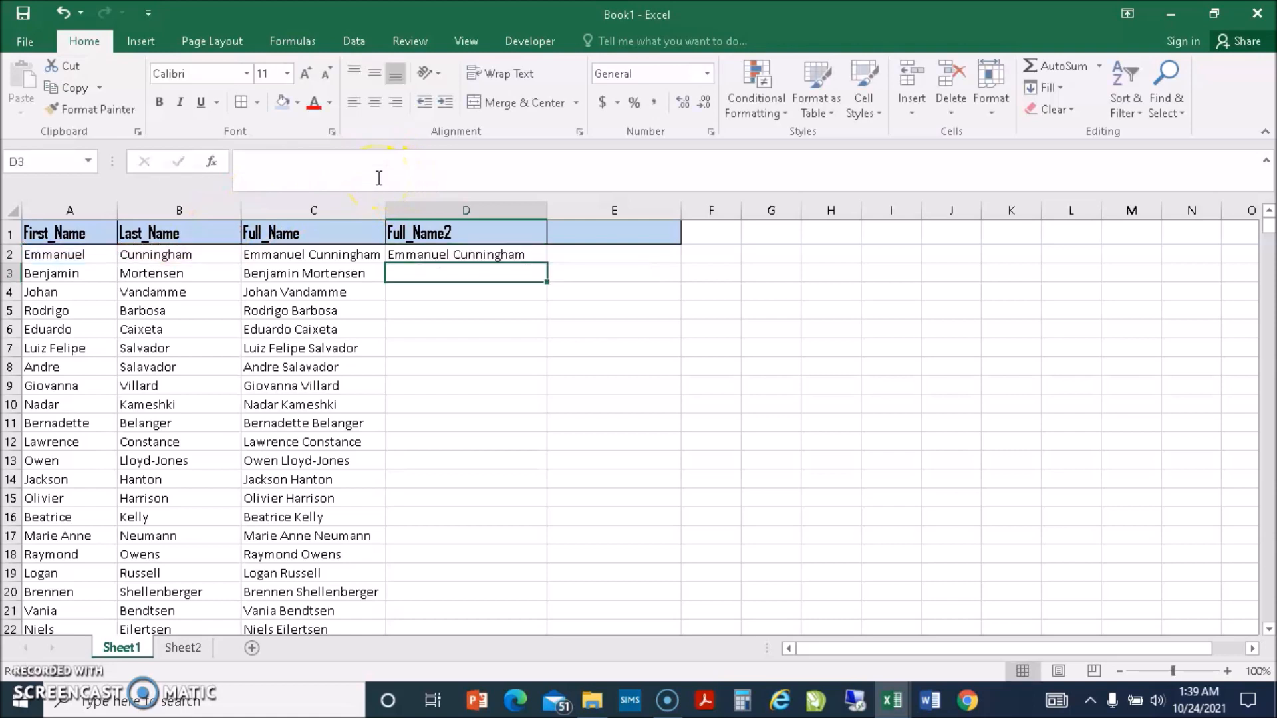
Fill the CONCATENATE formula from D2 down the whole Full_Name2 column
left_click(518, 254)
double_click(546, 263)
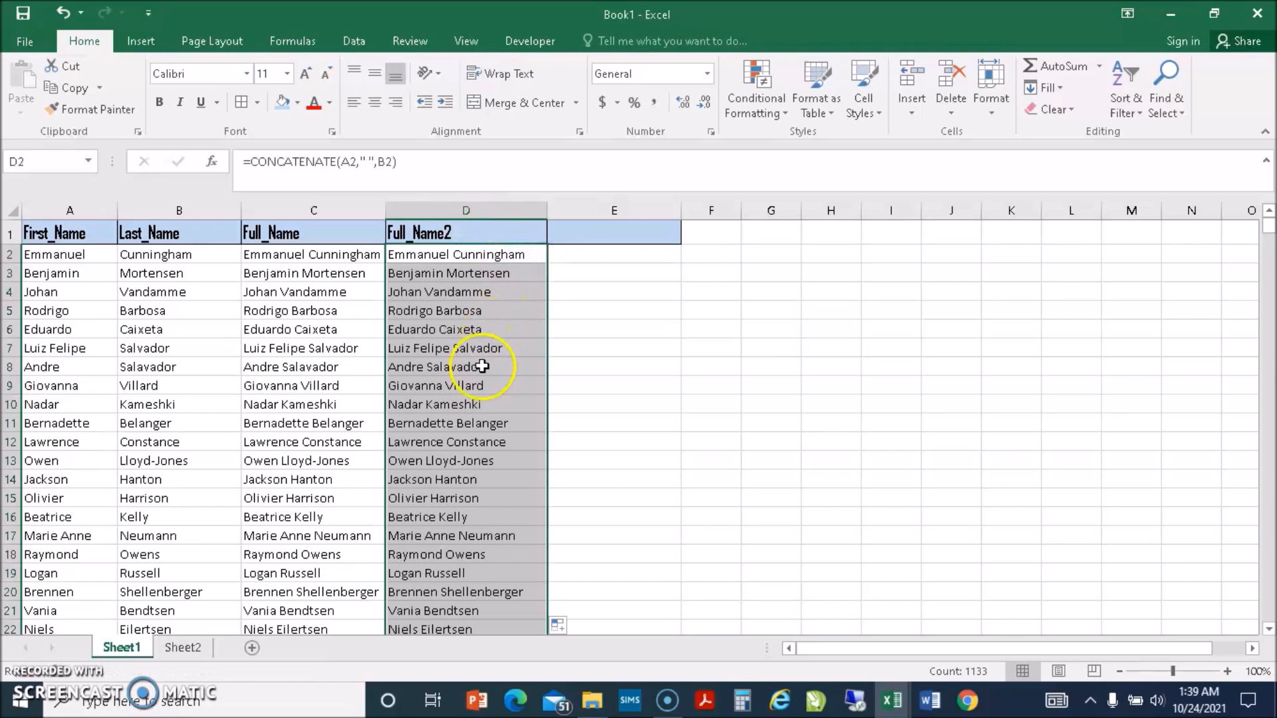
left_click(610, 331)
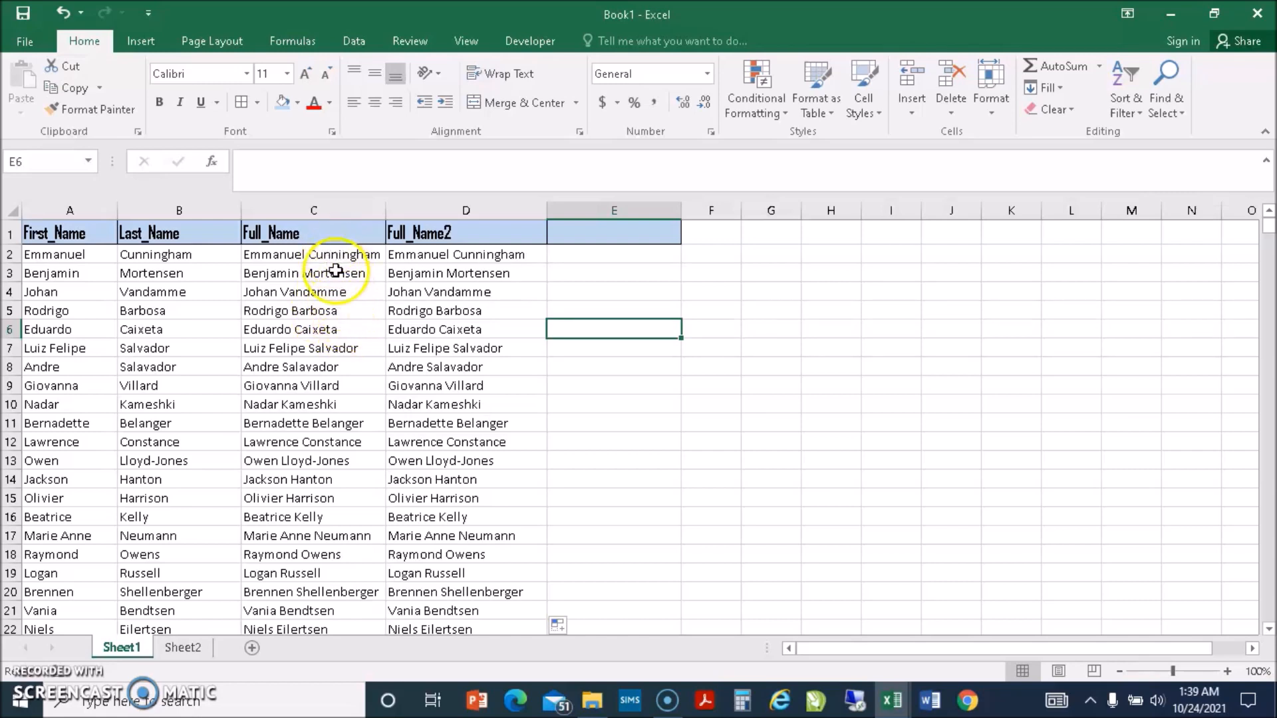
Compare the ampersand formulas in the Full_Name column with the CONCATENATE formulas in the Full_Name2 column
left_click(419, 254)
left_click(327, 253)
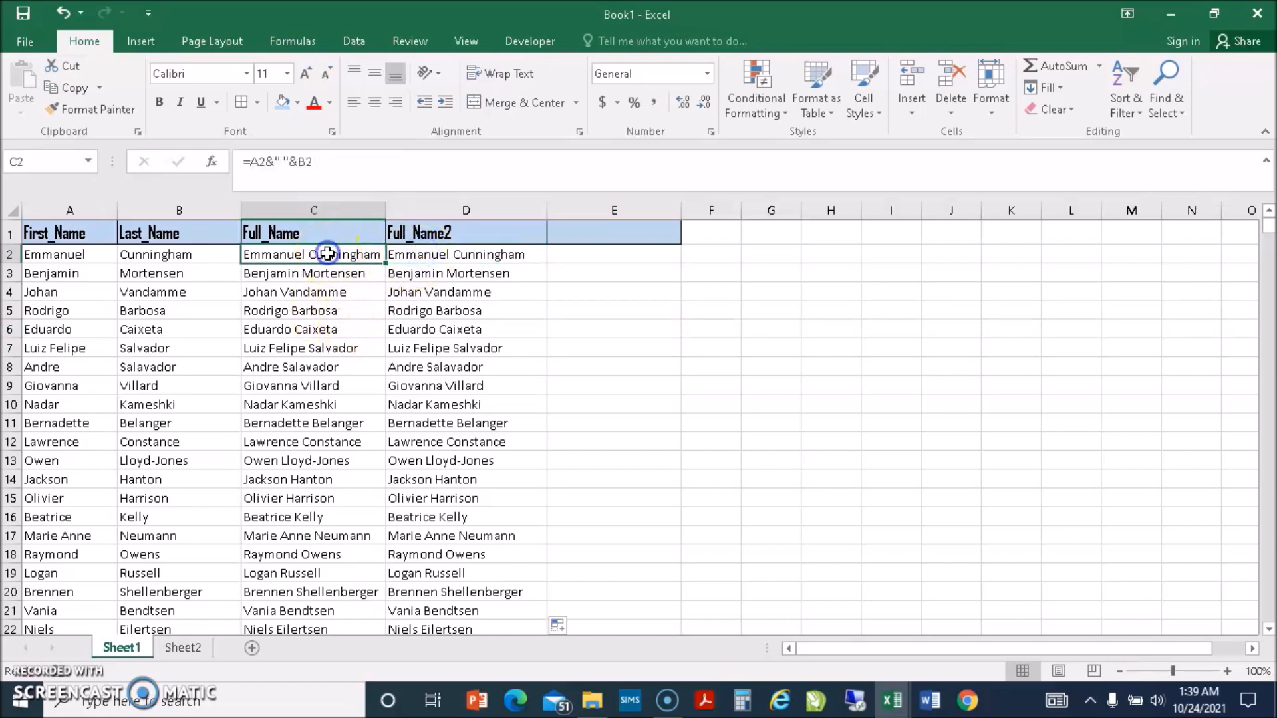
left_click(330, 308)
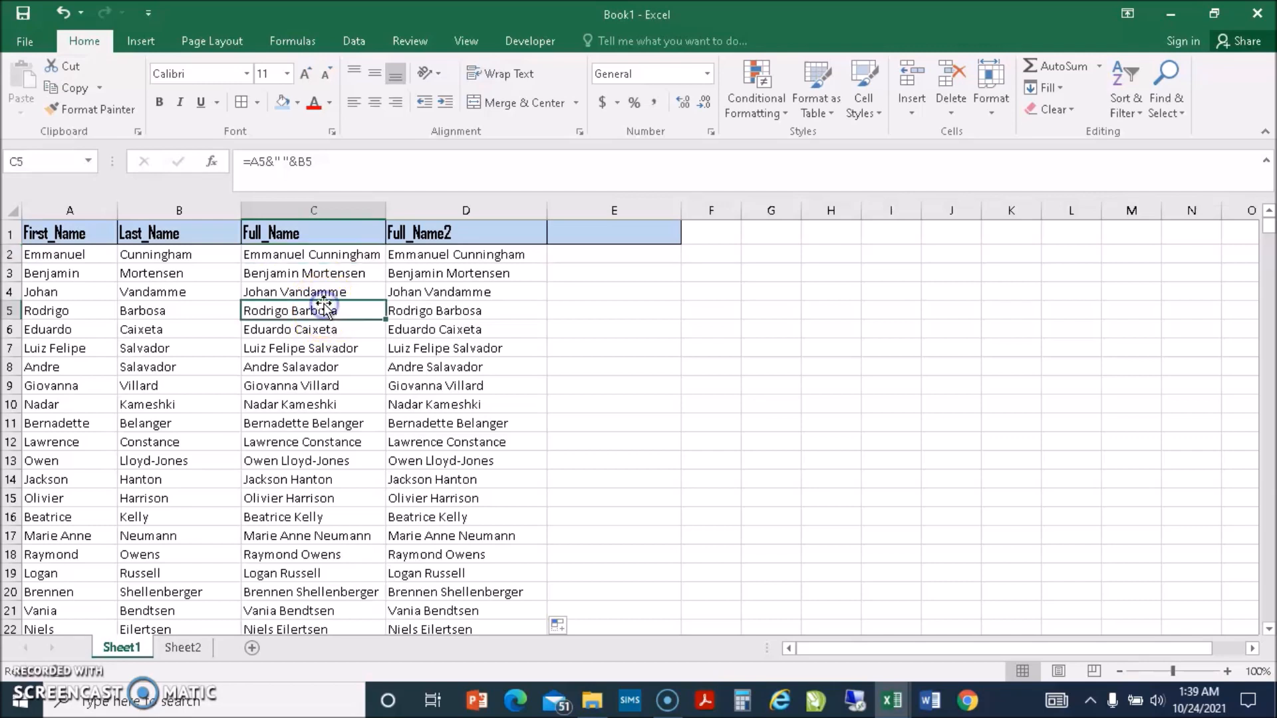
left_click(424, 296)
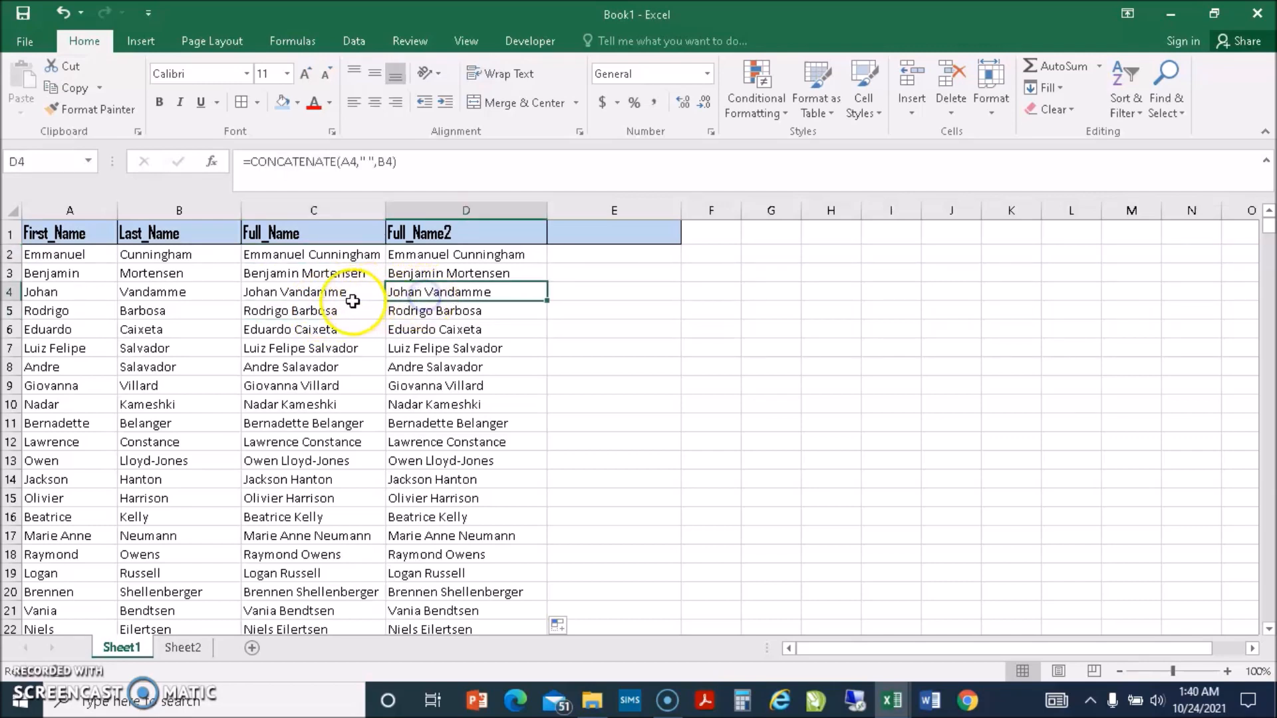
left_click(314, 312)
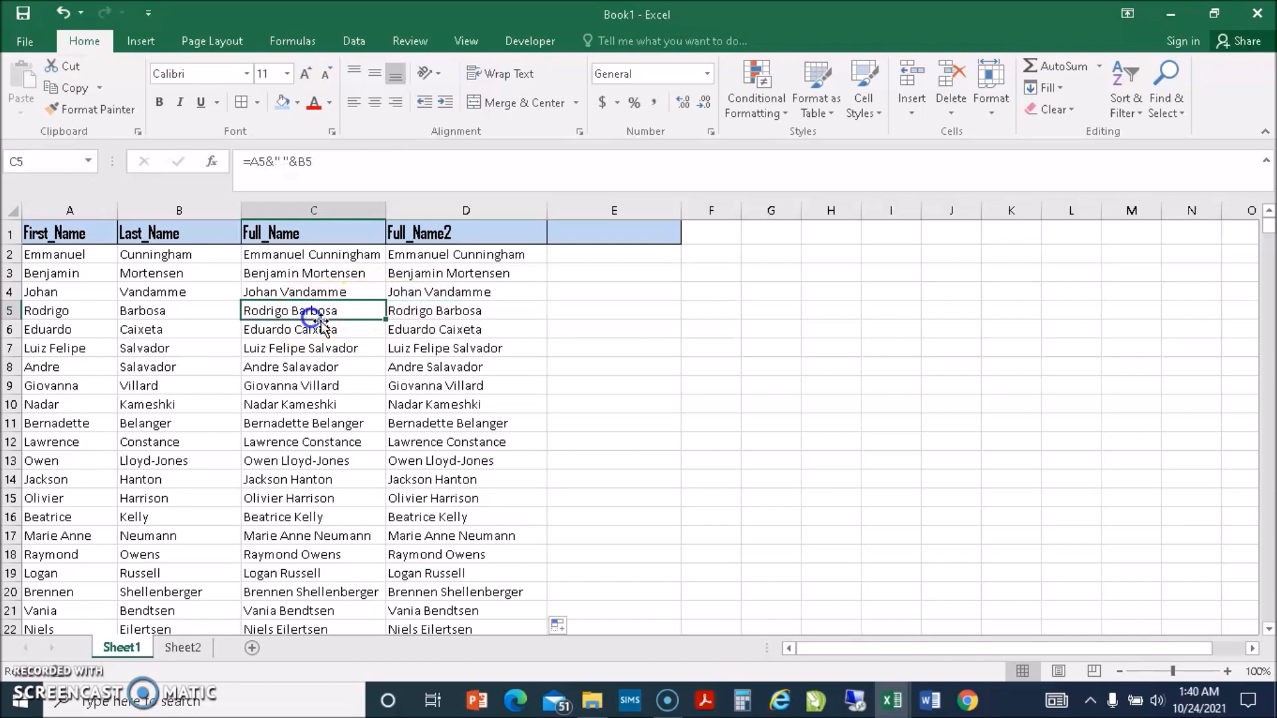
left_click(424, 366)
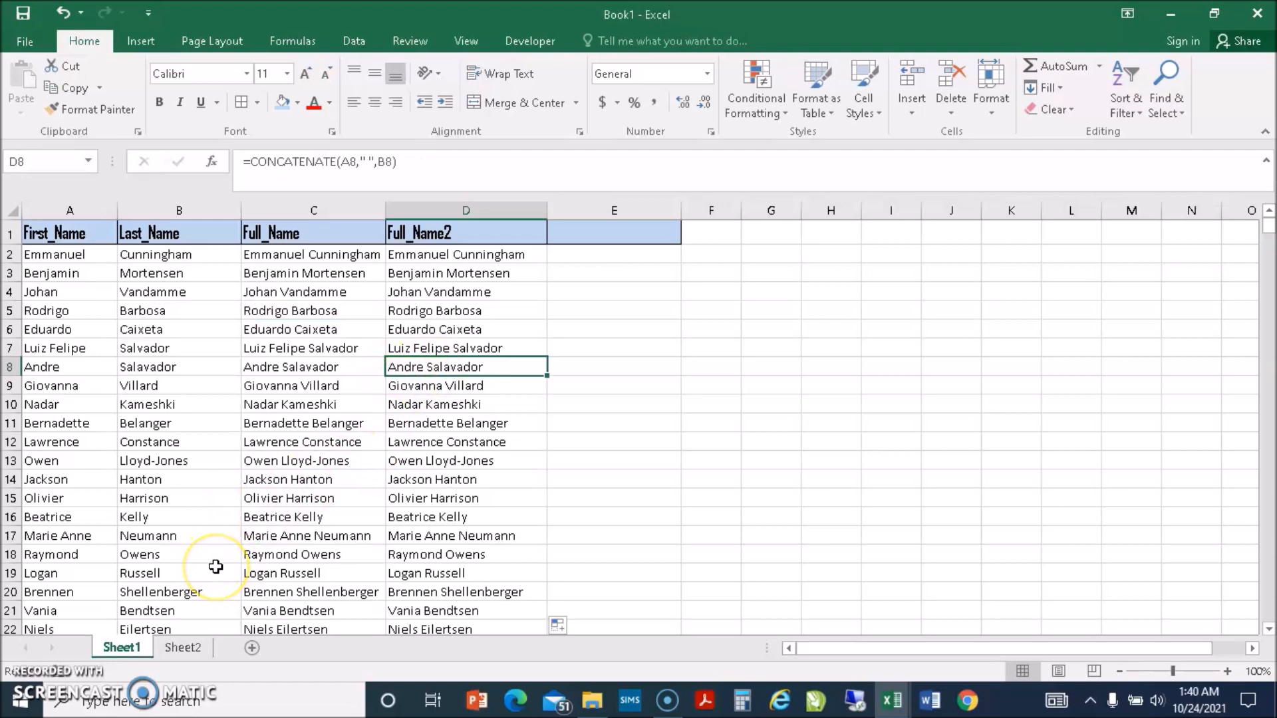
Switch to Sheet2 and change the Full Name header in cell A1 to First_Name
left_click(183, 647)
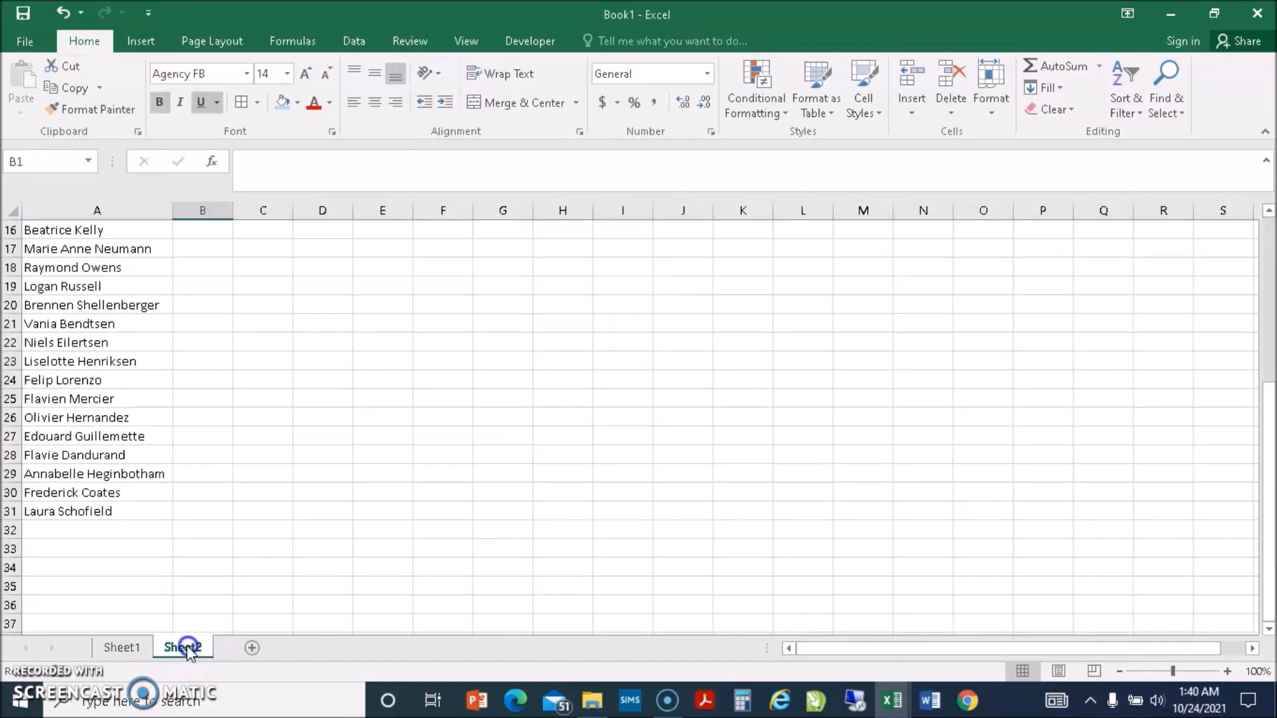
scroll(233, 425, "up", 5)
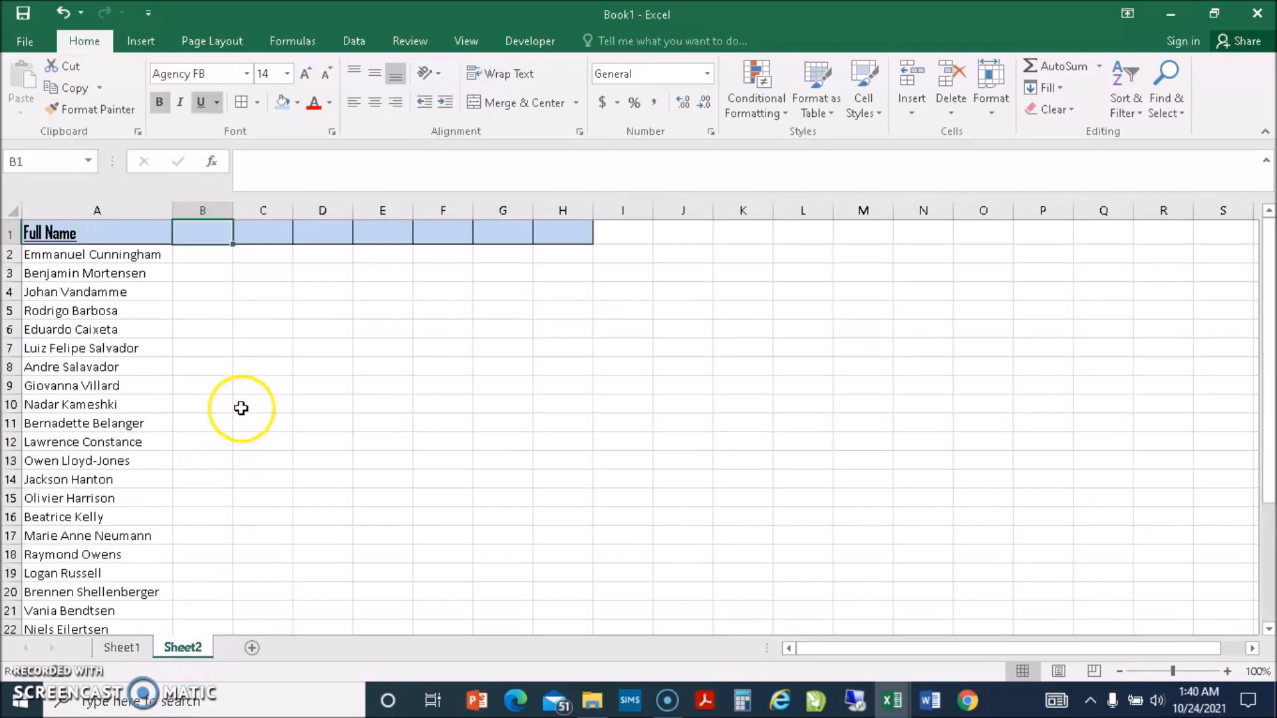
left_click_drag(119, 404, 117, 345)
left_click(145, 310)
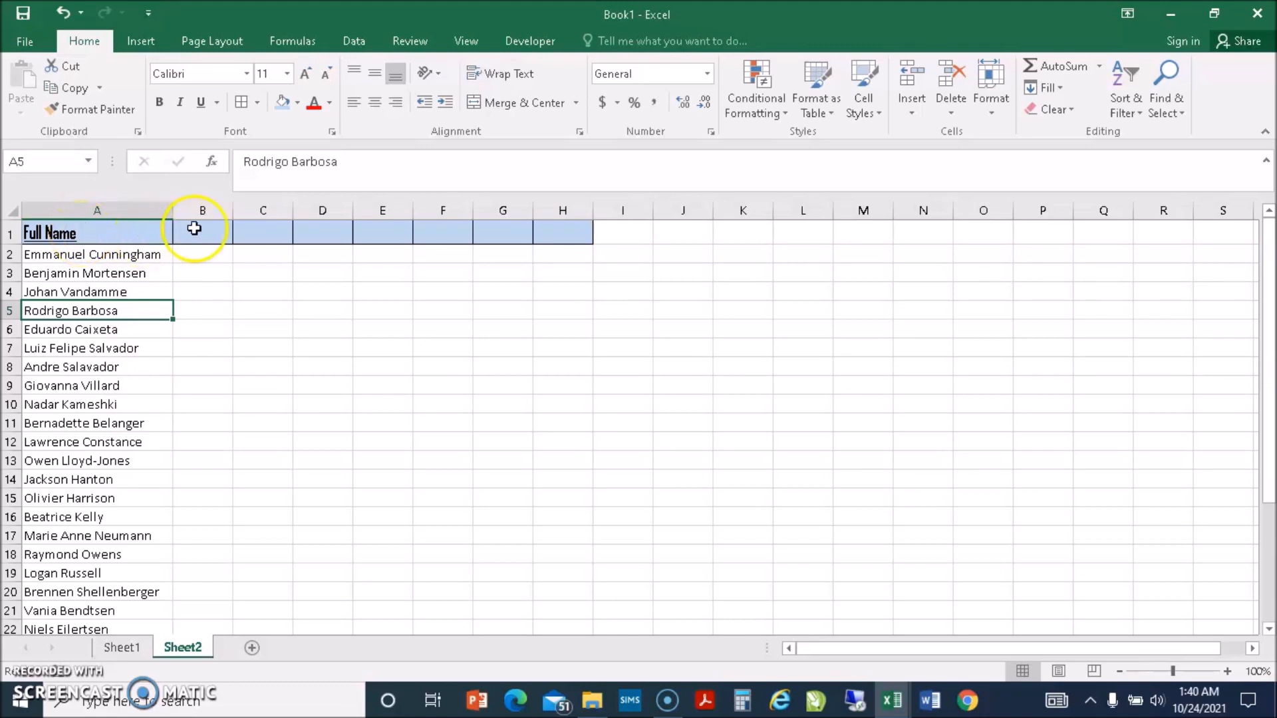
left_click(69, 232)
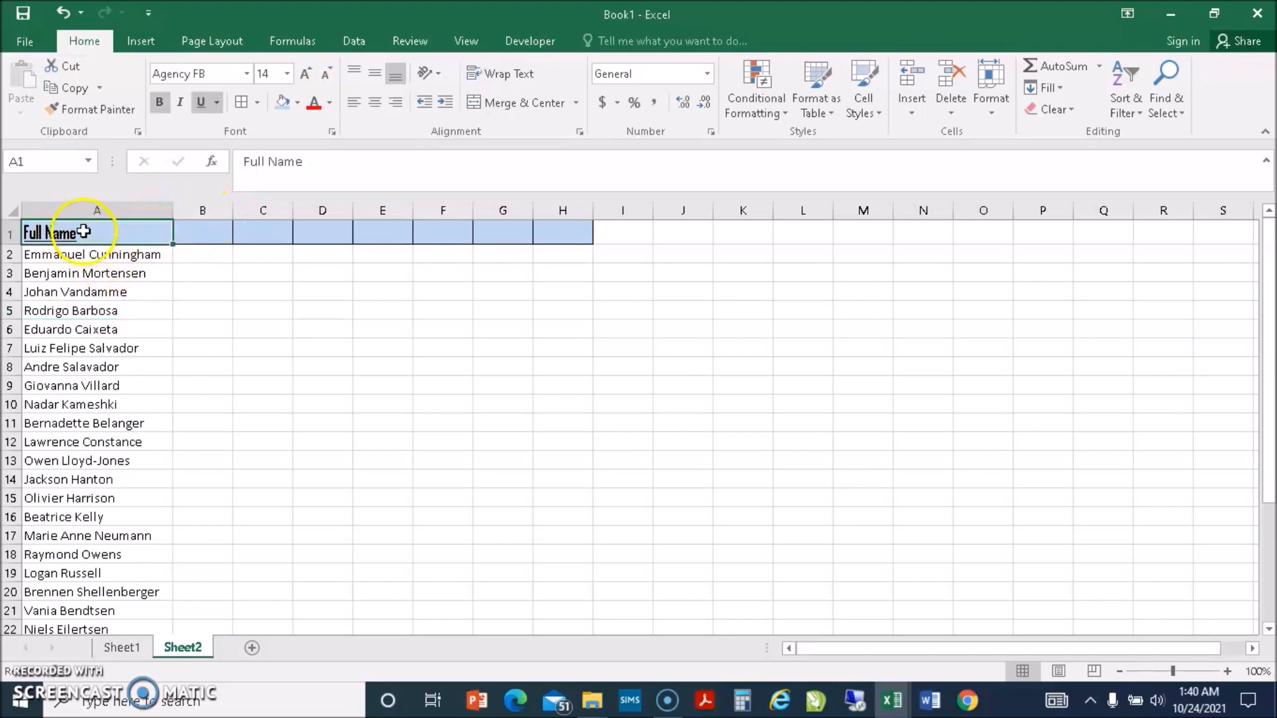
double_click(87, 232)
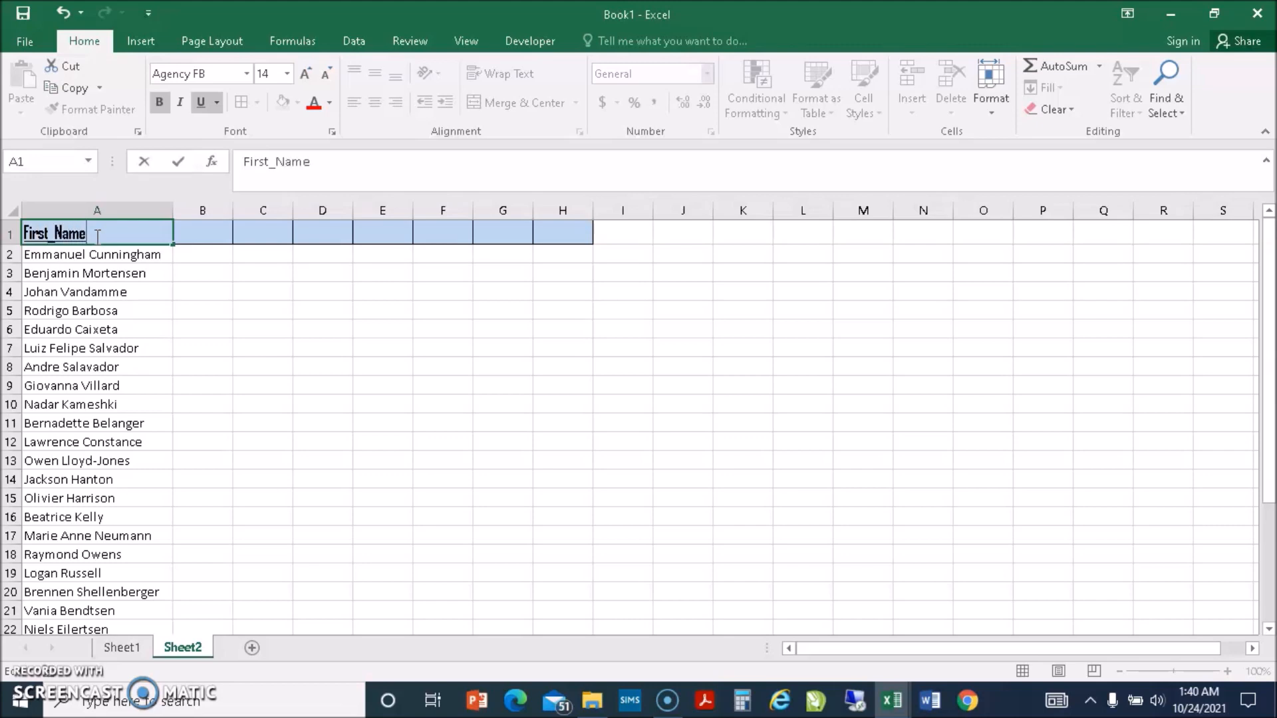
Enter Last_Name as the header in cell B1
left_click(192, 233)
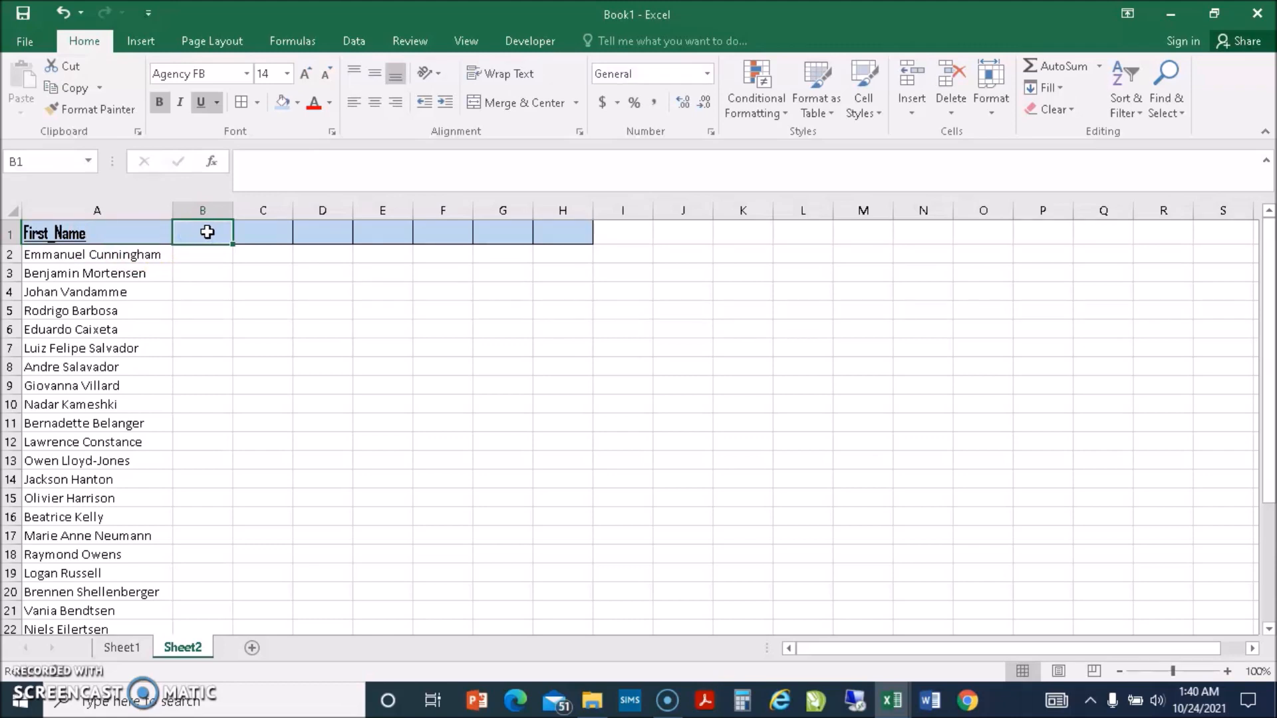
type("Last_Name")
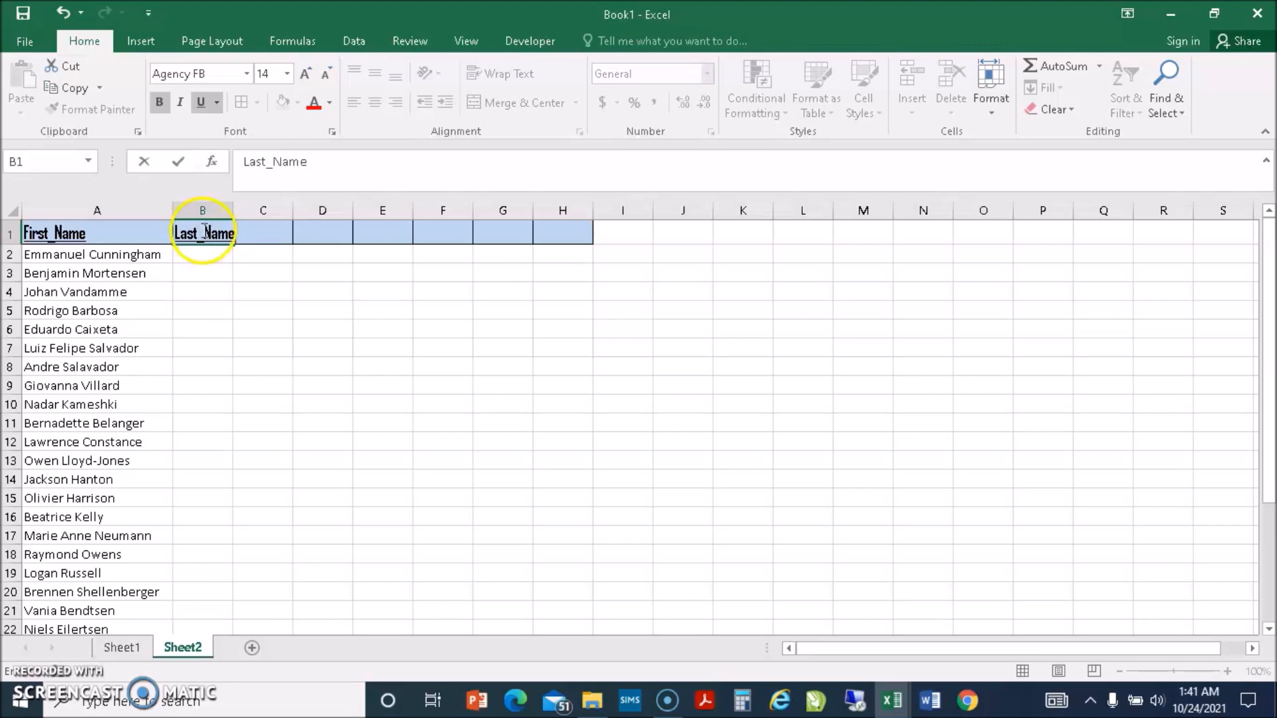
left_click(207, 274)
left_click(208, 258)
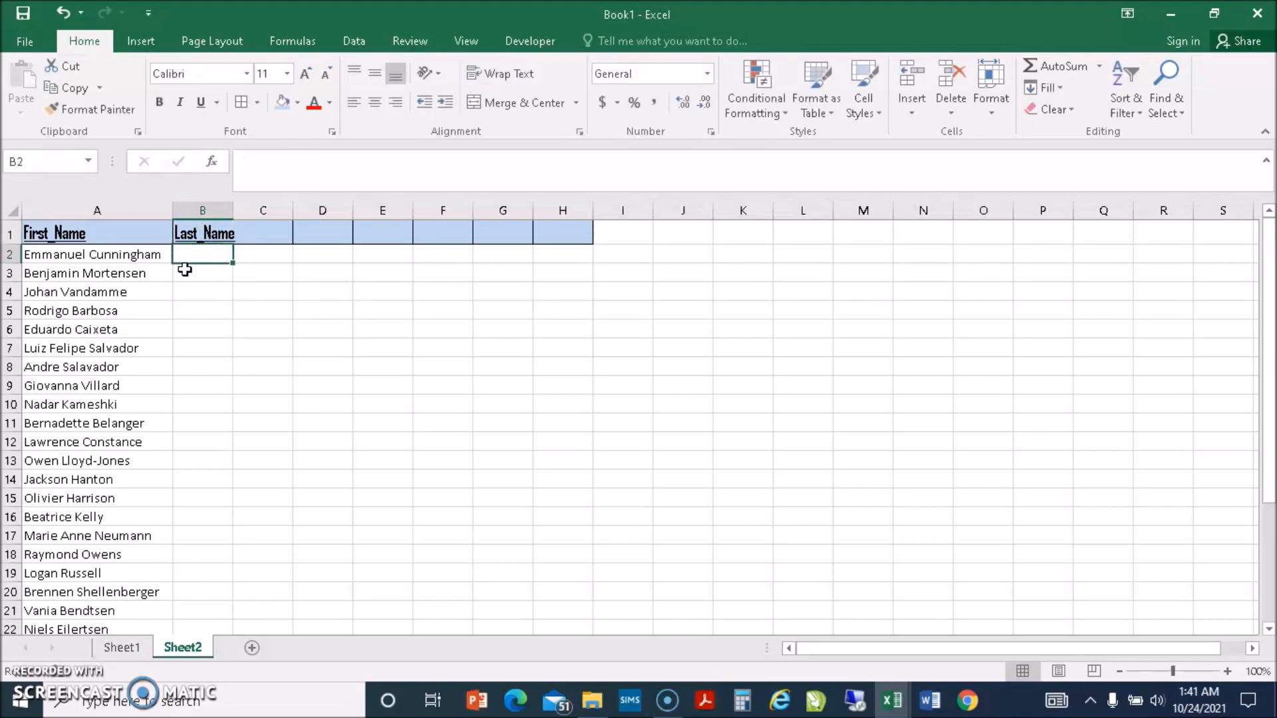
scroll(181, 299, "down", 12)
scroll(189, 312, "up", 12)
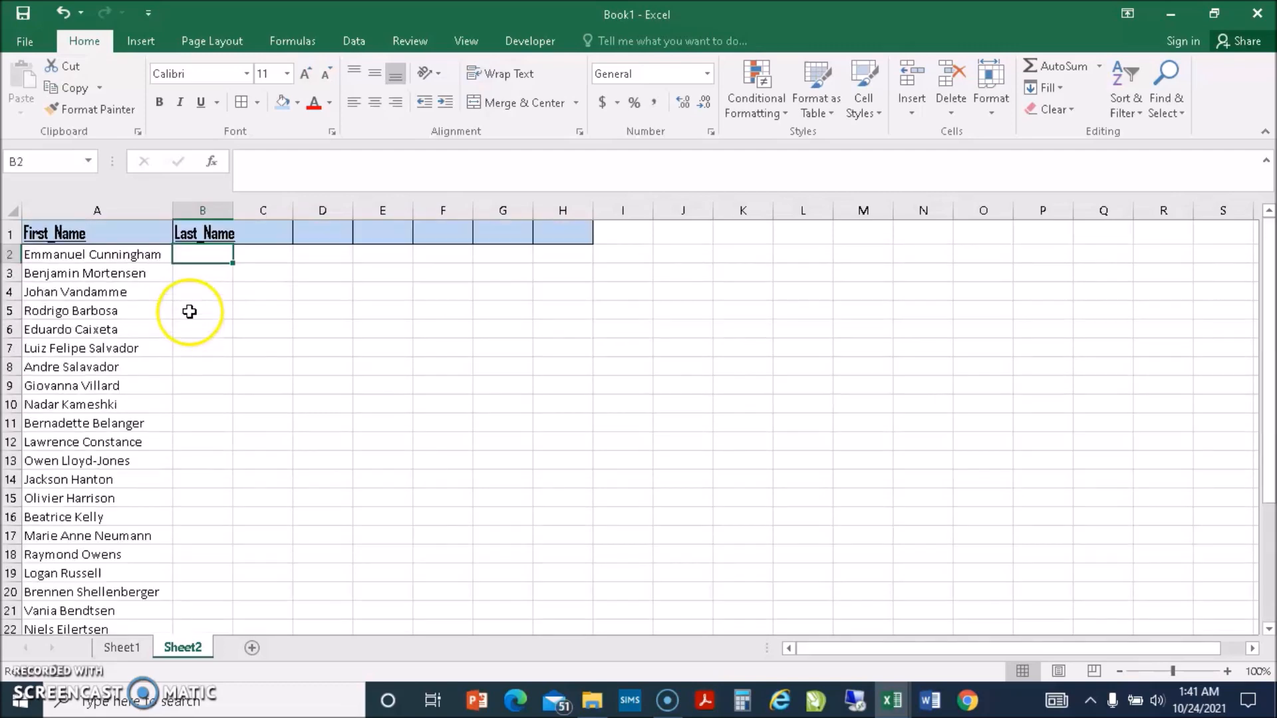
left_click(137, 291)
left_click(94, 255)
left_click_drag(110, 278, 134, 530)
scroll(253, 472, "up", 5)
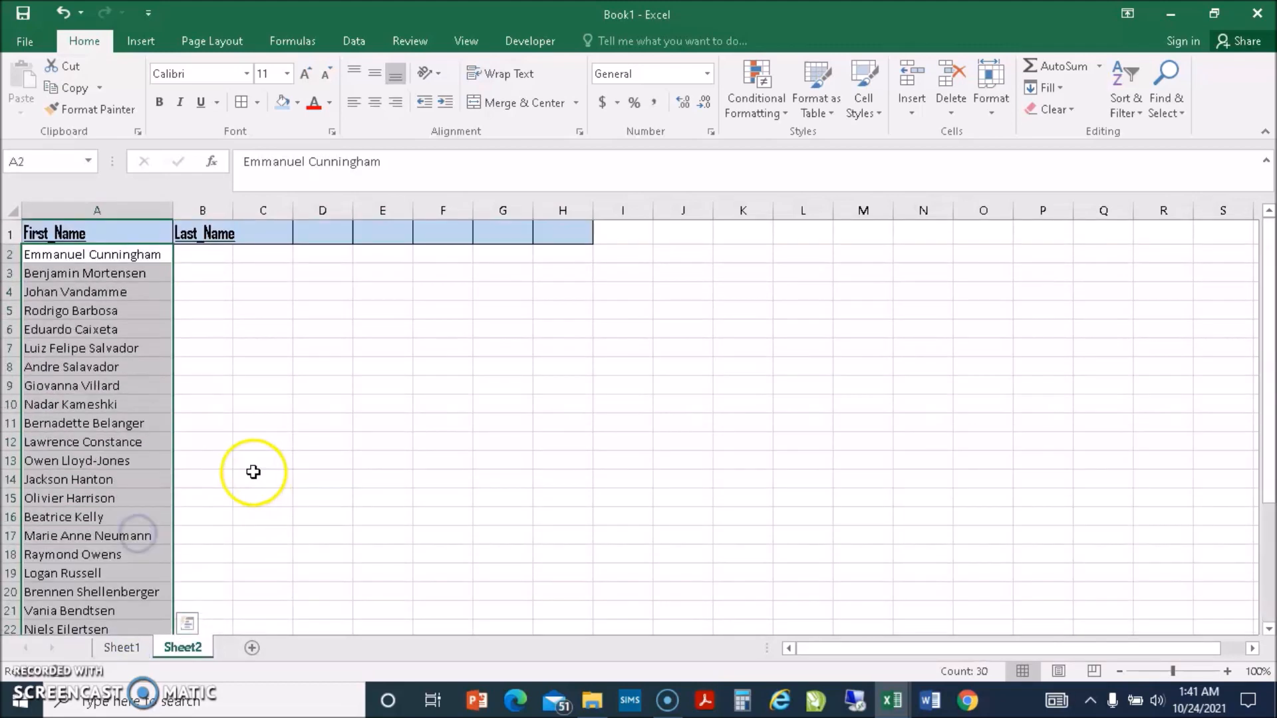
left_click(269, 404)
left_click(98, 256)
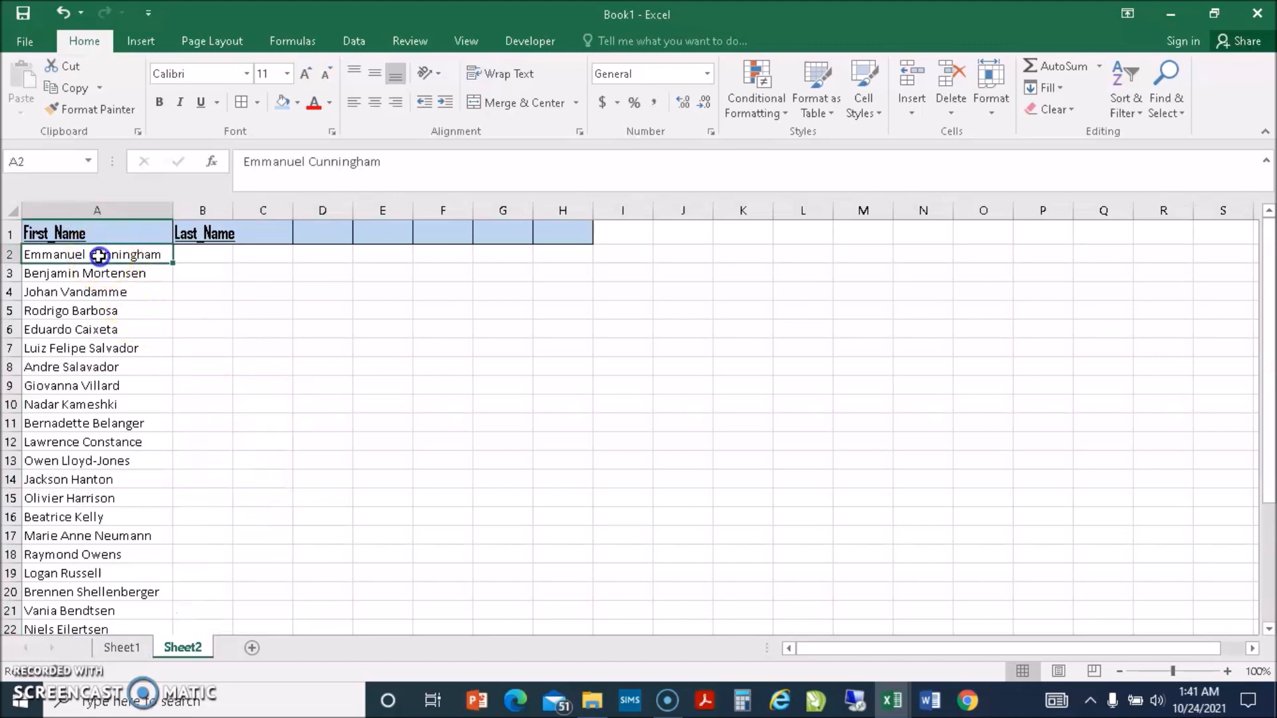
left_click_drag(97, 366, 96, 348)
Select the full names in A2:A31 and start Text to Columns with the Delimited data type
left_click_drag(101, 256, 114, 671)
scroll(385, 455, "up", 4)
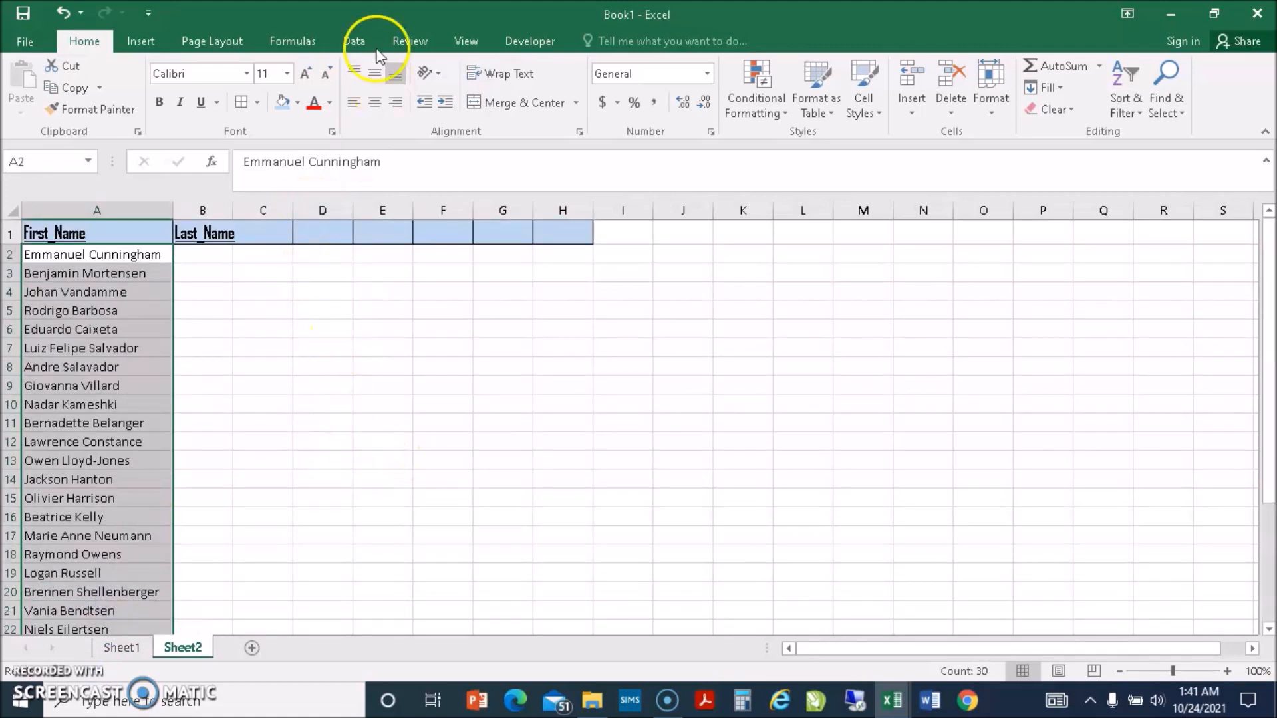
left_click(356, 41)
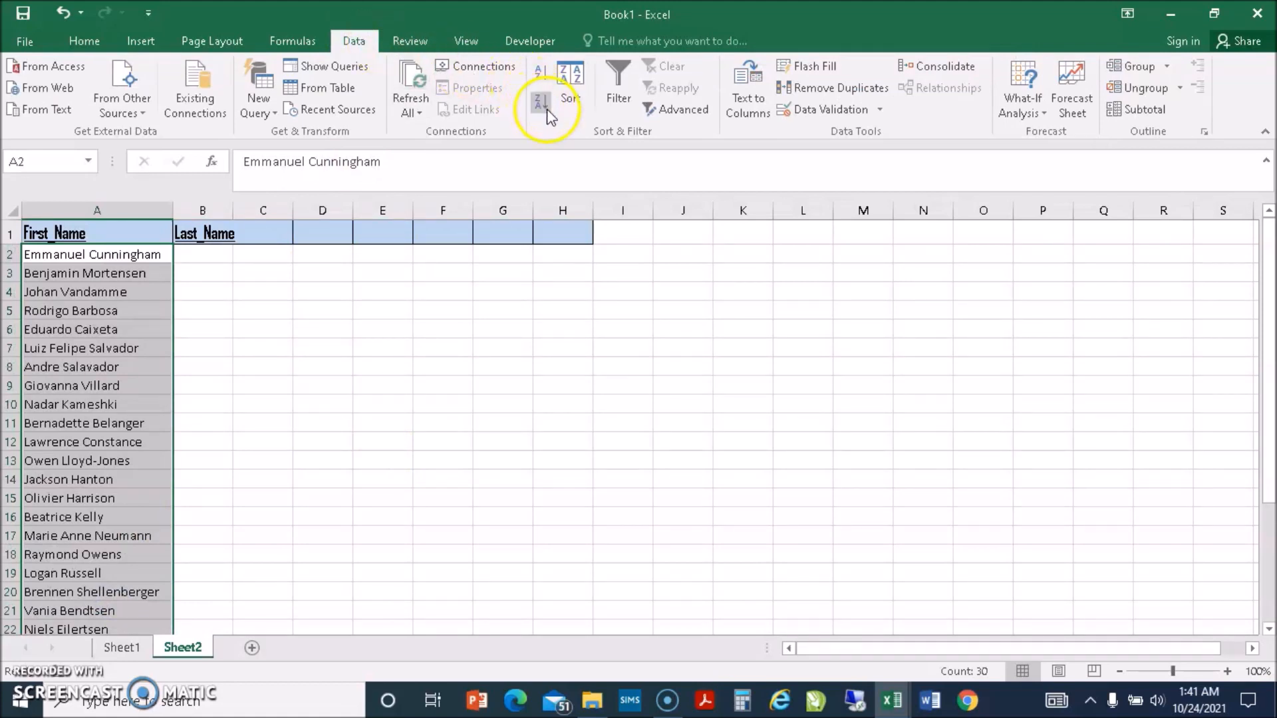
left_click(575, 117)
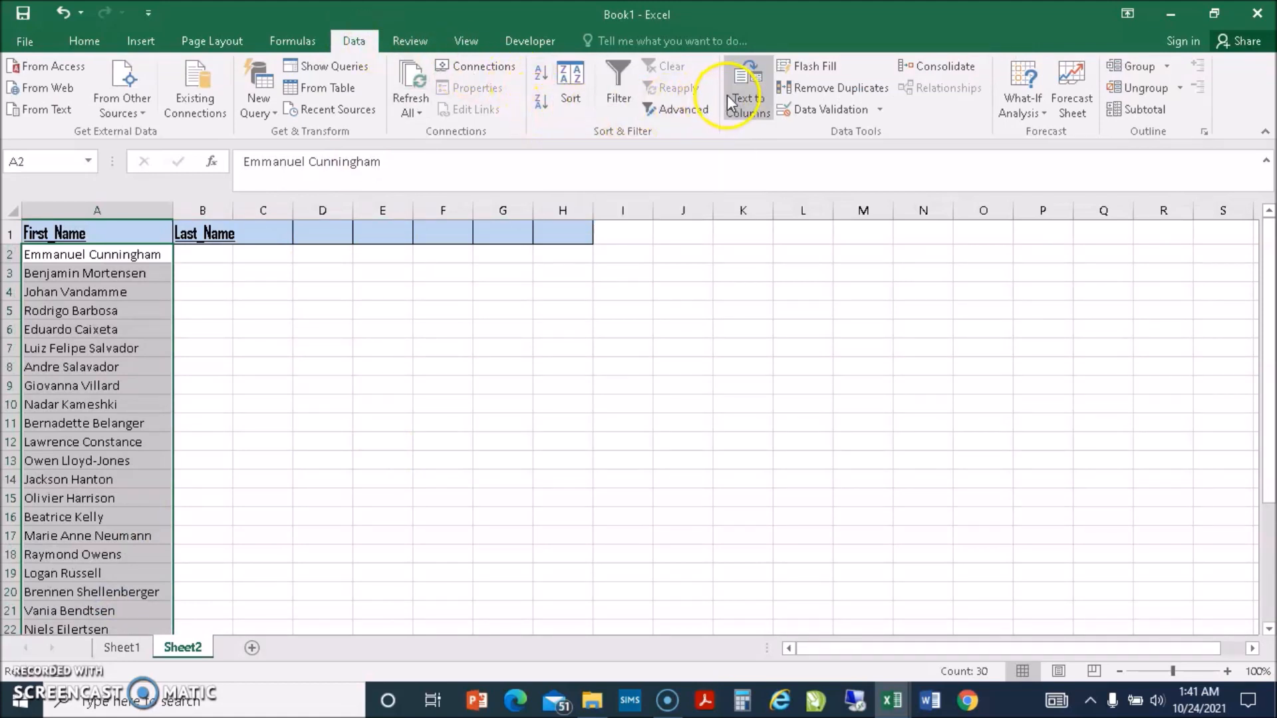
left_click(747, 85)
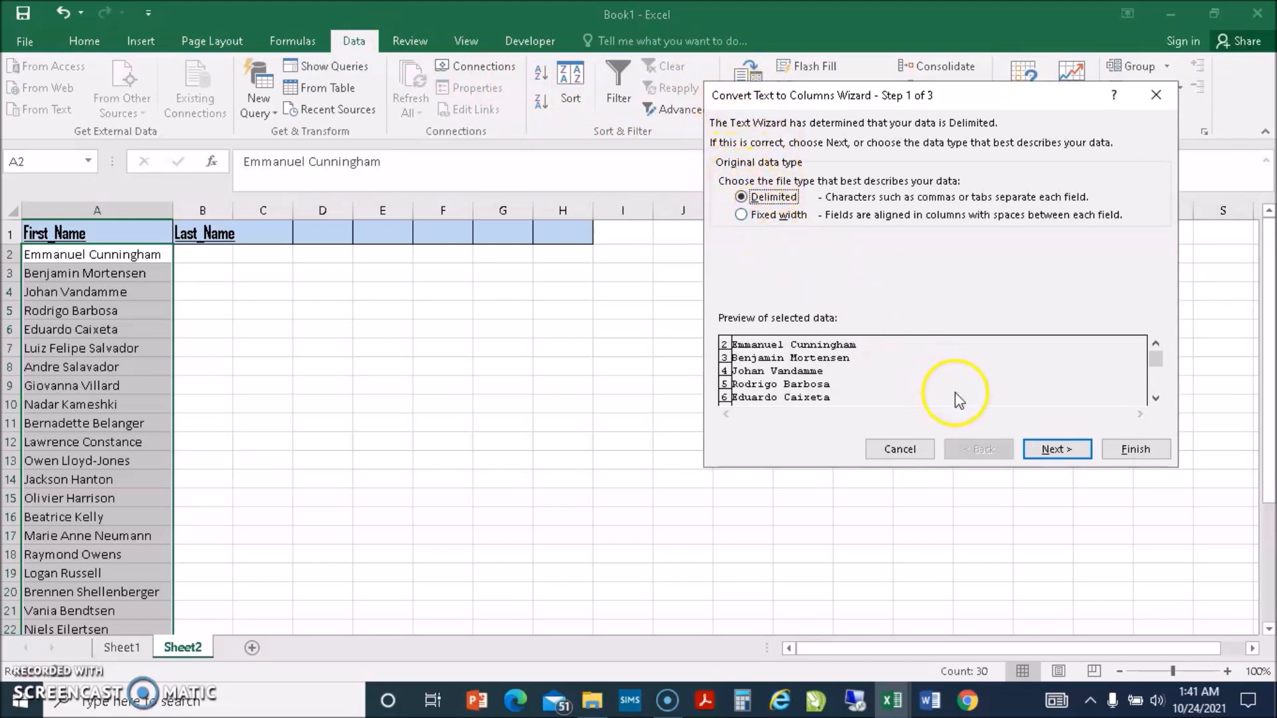
left_click(1056, 450)
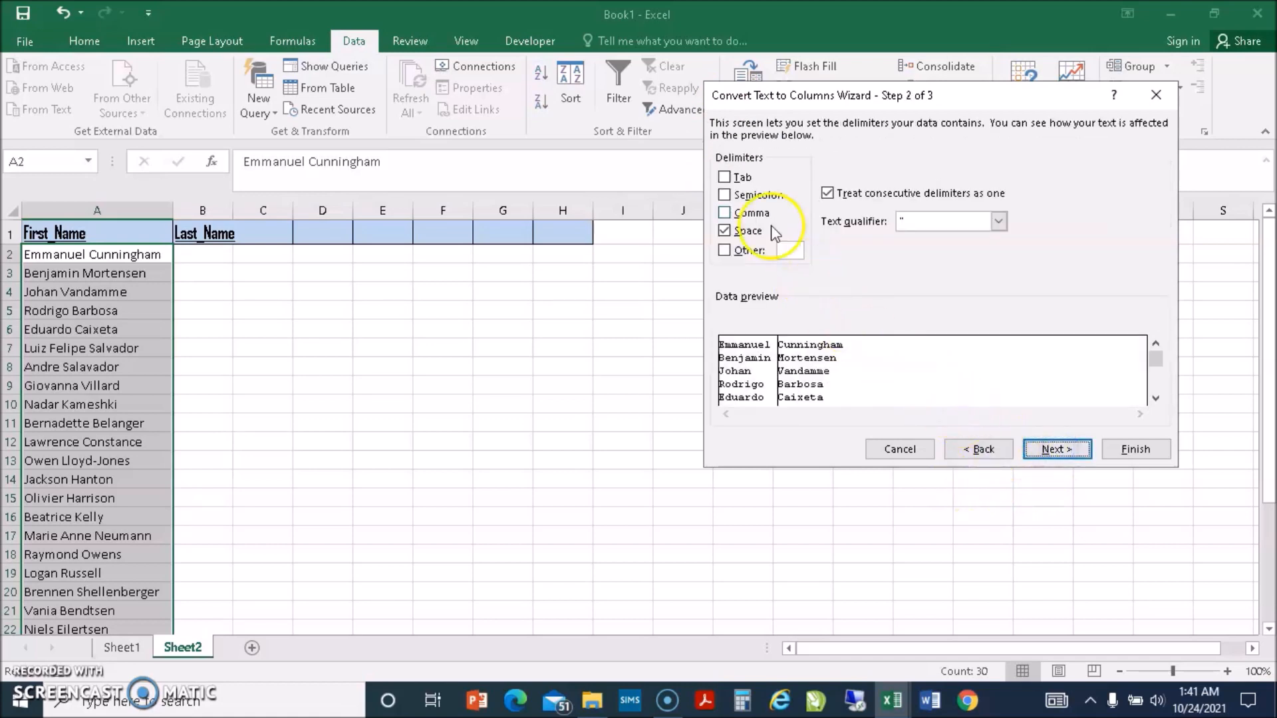
Split the names using Space as the only delimiter and finish the conversion
left_click(730, 181)
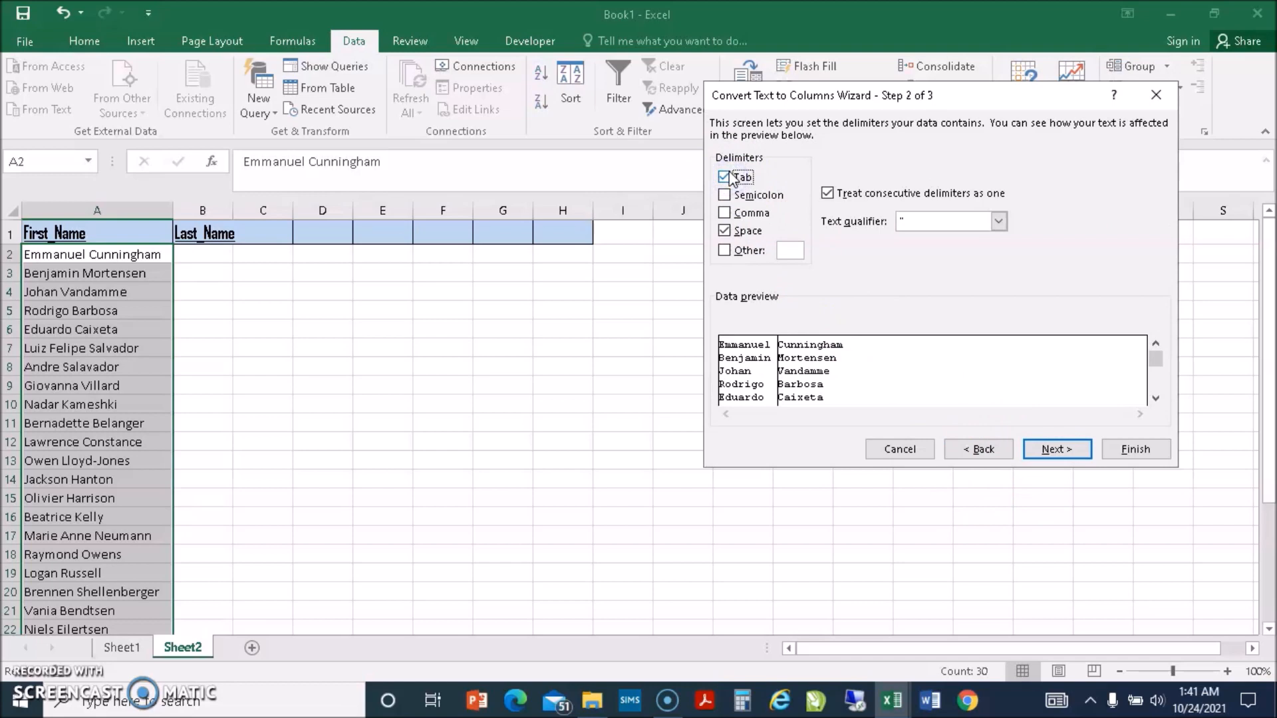
left_click(731, 178)
left_click(725, 231)
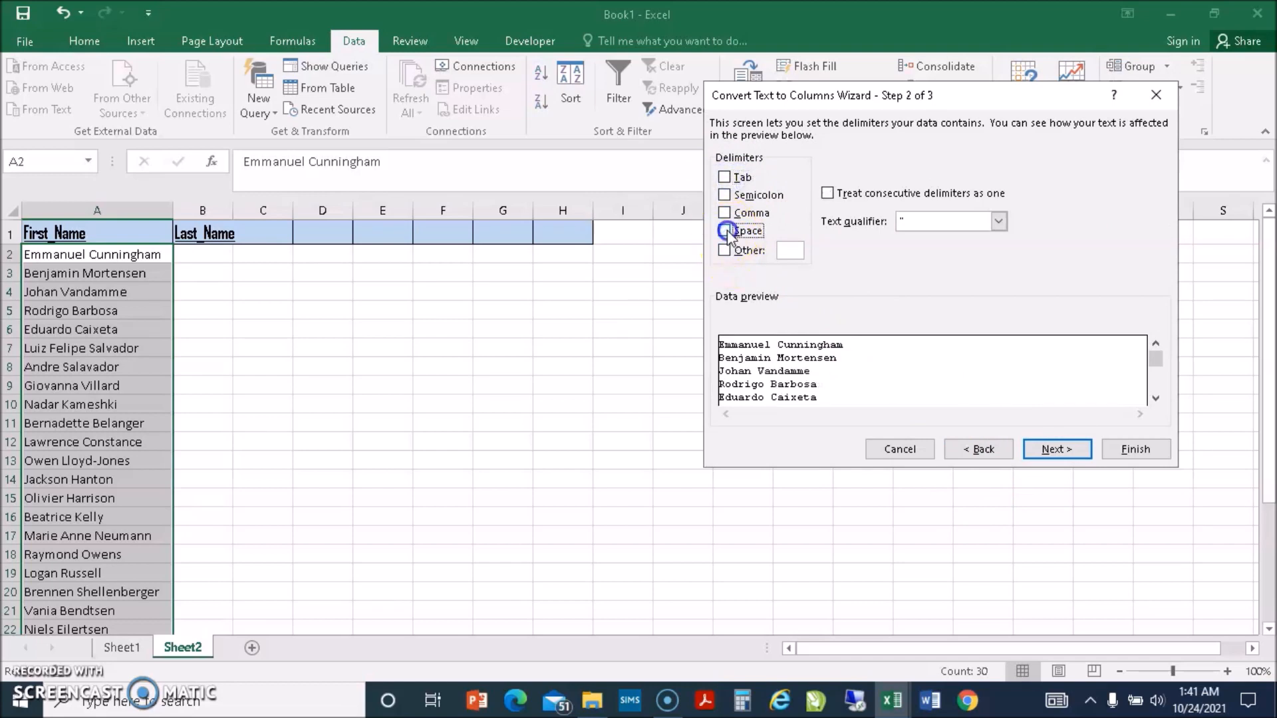
left_click(728, 231)
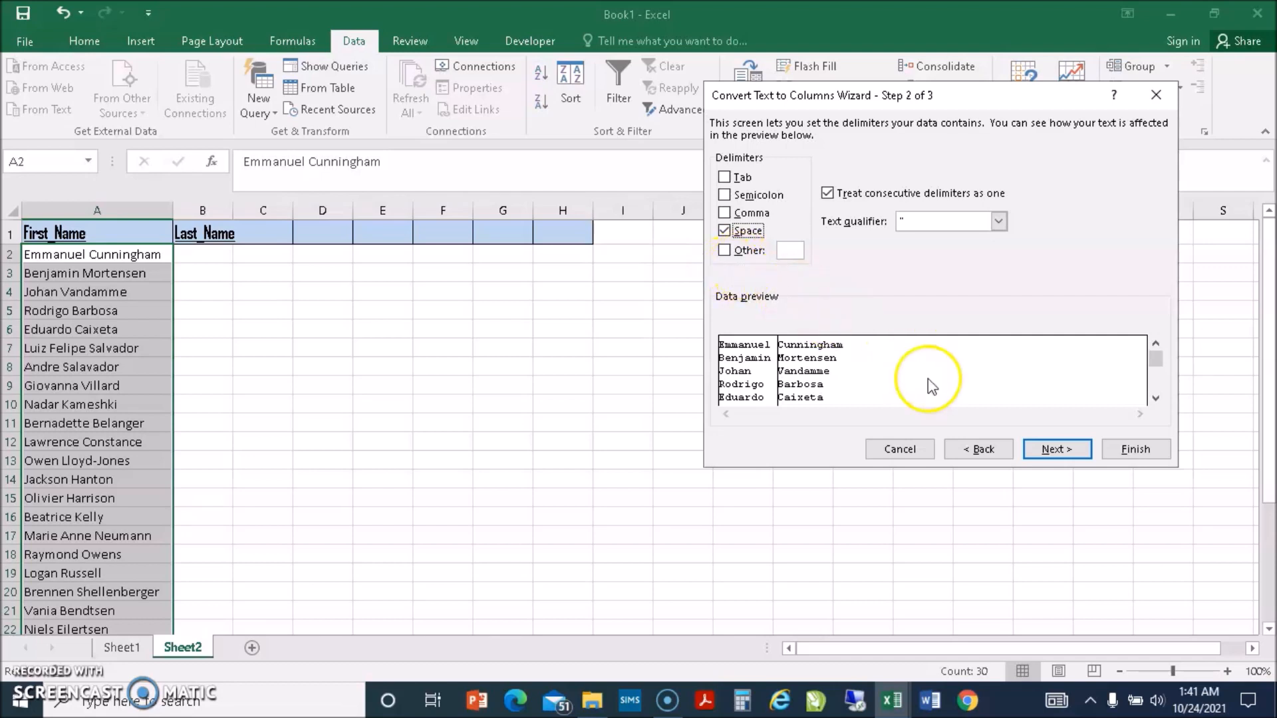
left_click(1055, 449)
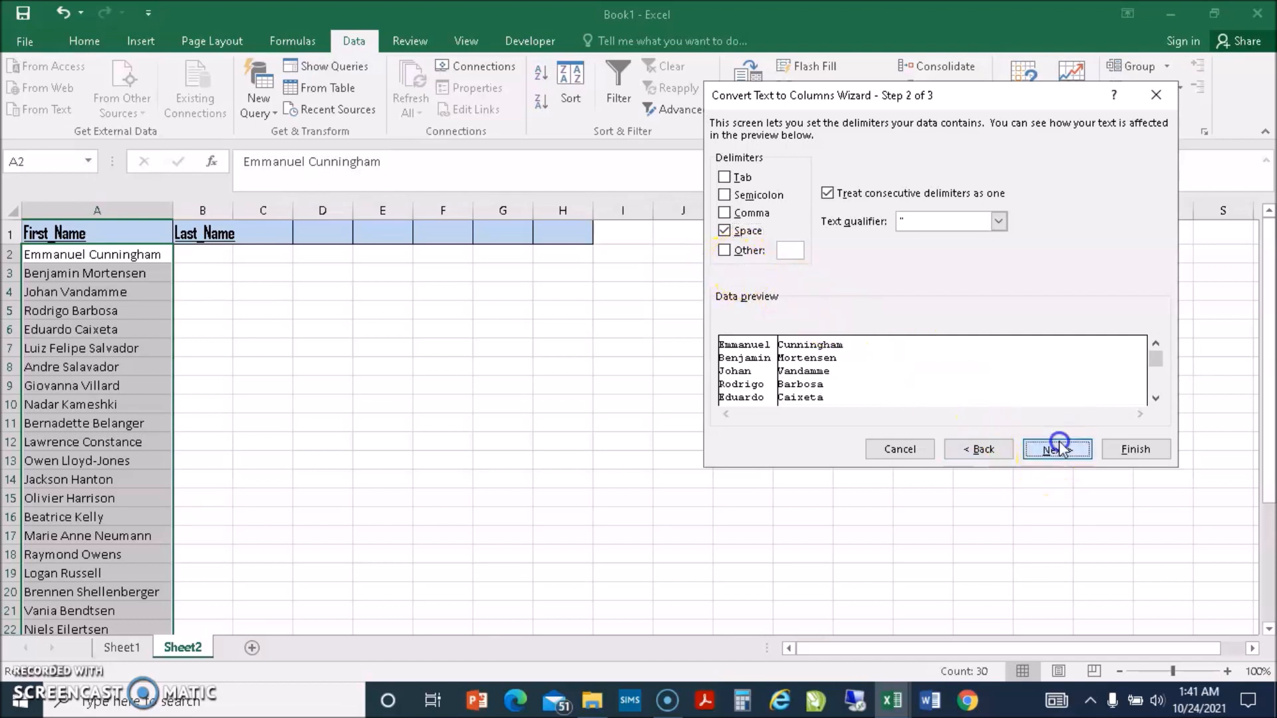
left_click(1135, 451)
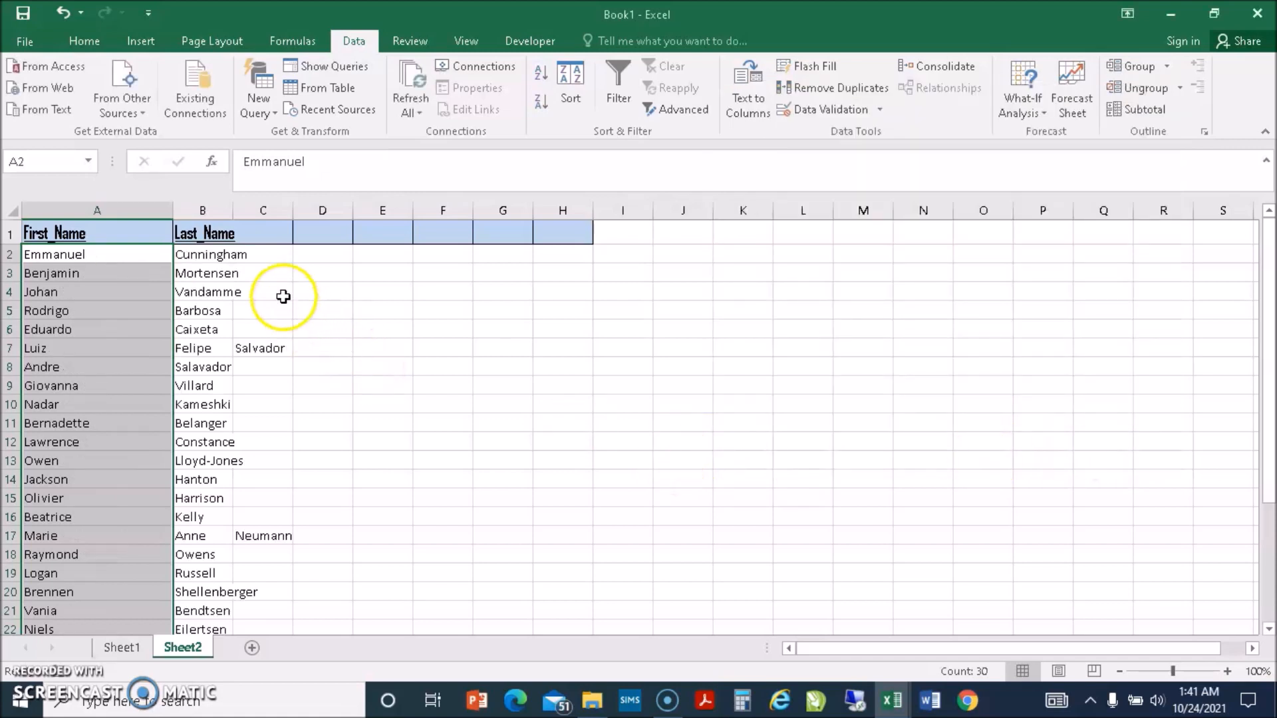
Autofit column B to the last names and review the split rows down the list
double_click(235, 210)
scroll(425, 367, "down", 10)
scroll(425, 367, "up", 10)
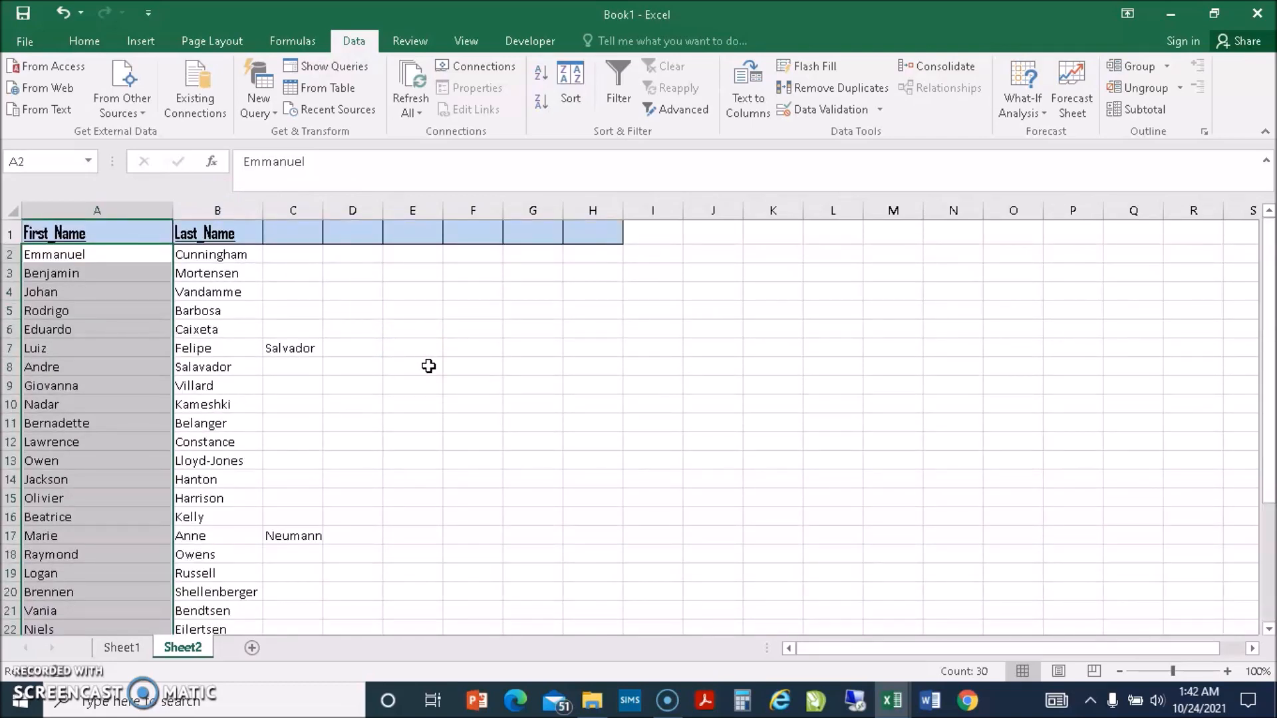
scroll(428, 365, "down", 6)
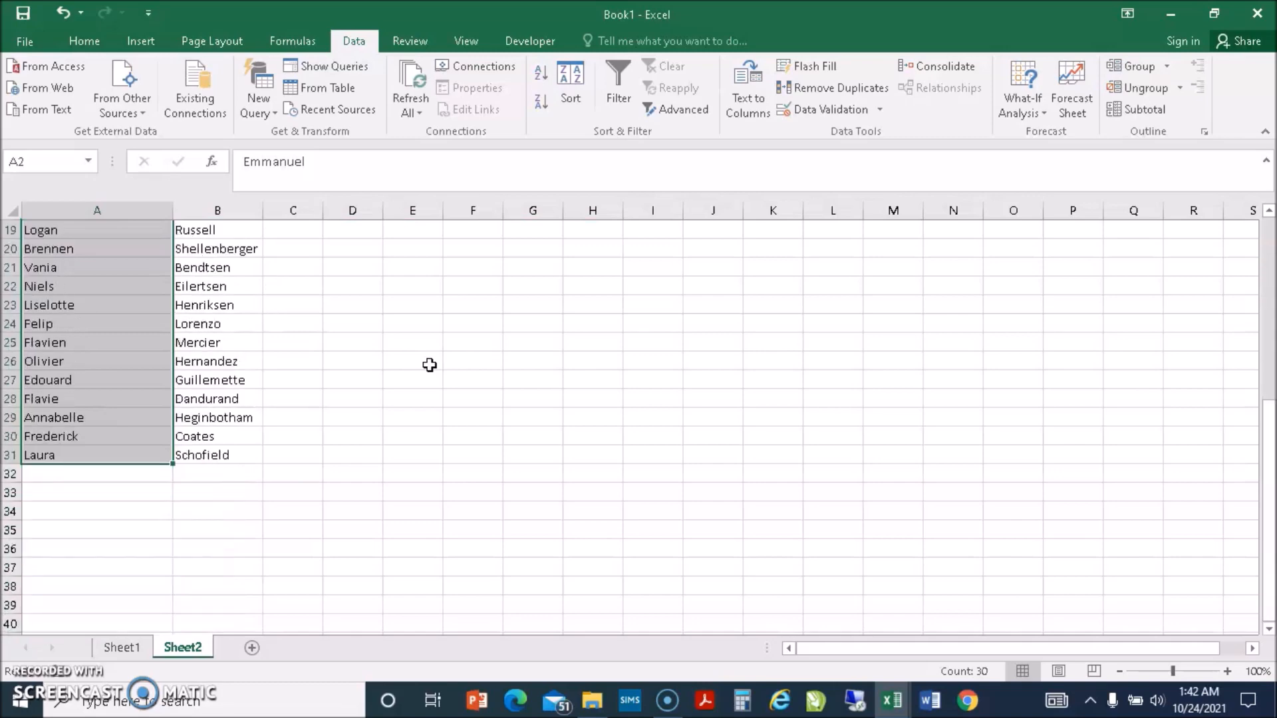
scroll(429, 366, "up", 6)
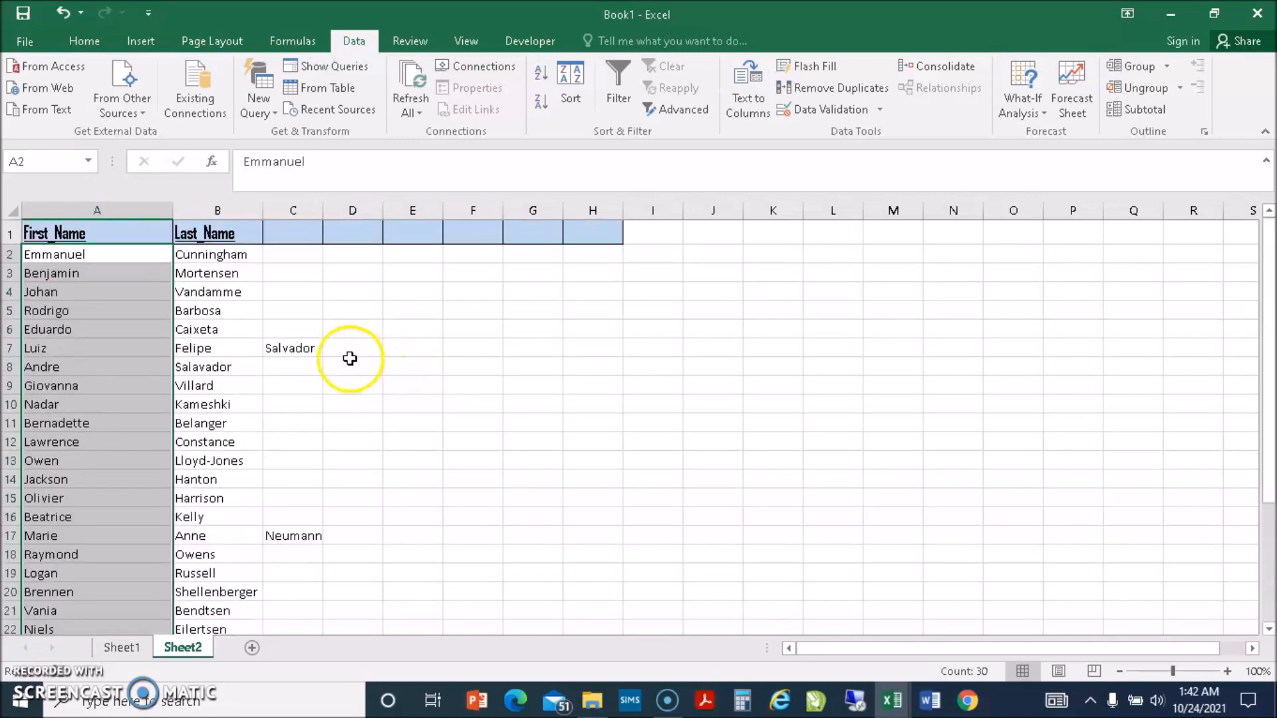
Clear the overflow name parts from C6:C20 and widen column B a little more
left_click_drag(296, 331, 319, 594)
key("Delete")
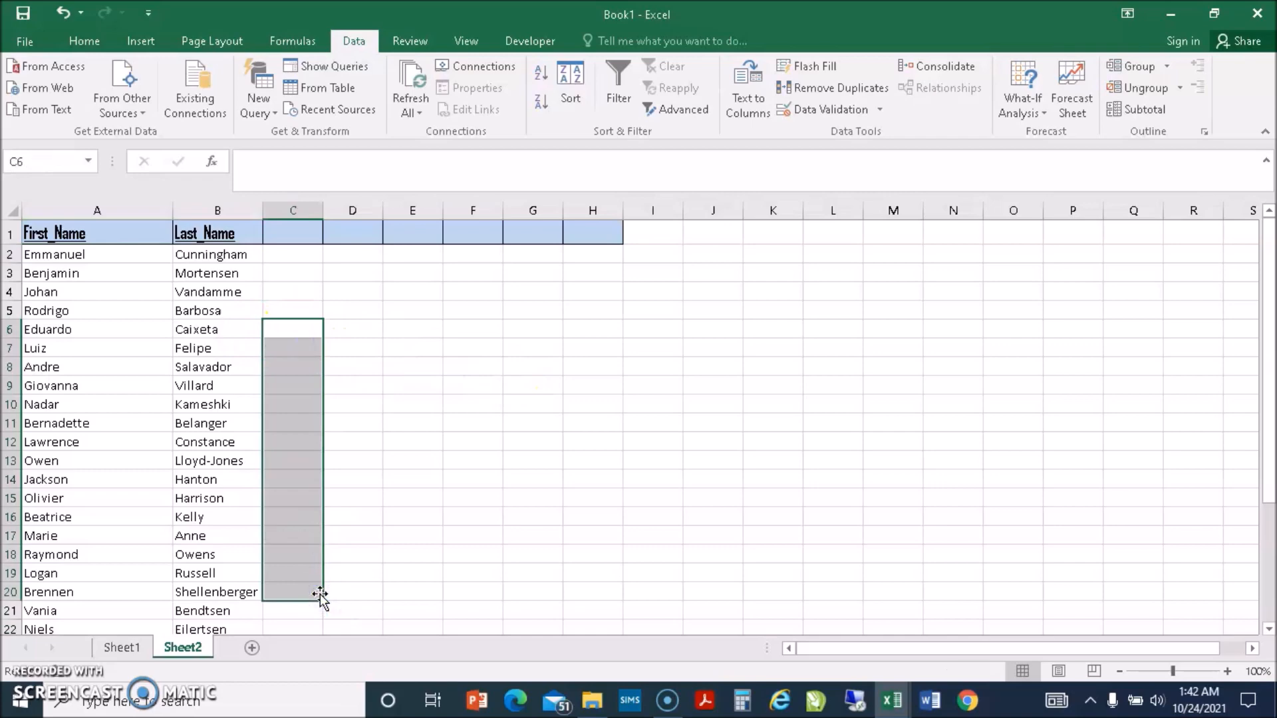
scroll(436, 422, "down", 7)
scroll(442, 426, "up", 3)
scroll(451, 431, "up", 4)
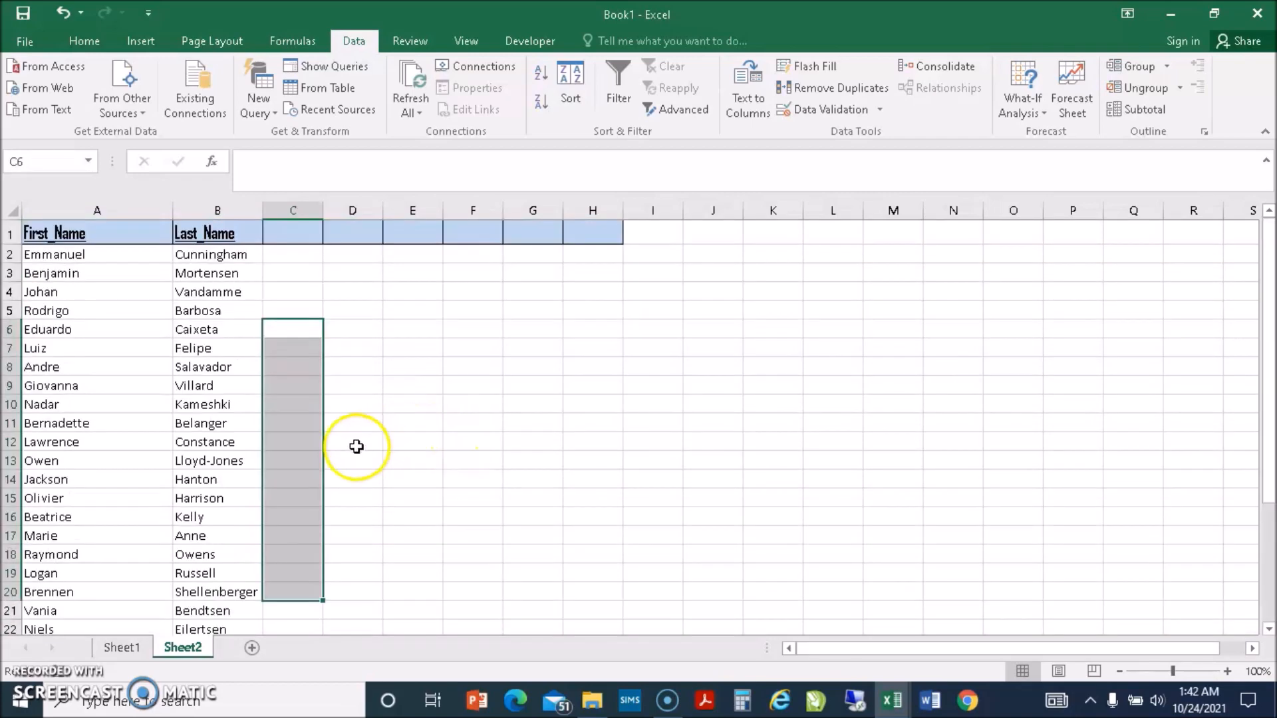
left_click_drag(263, 209, 297, 210)
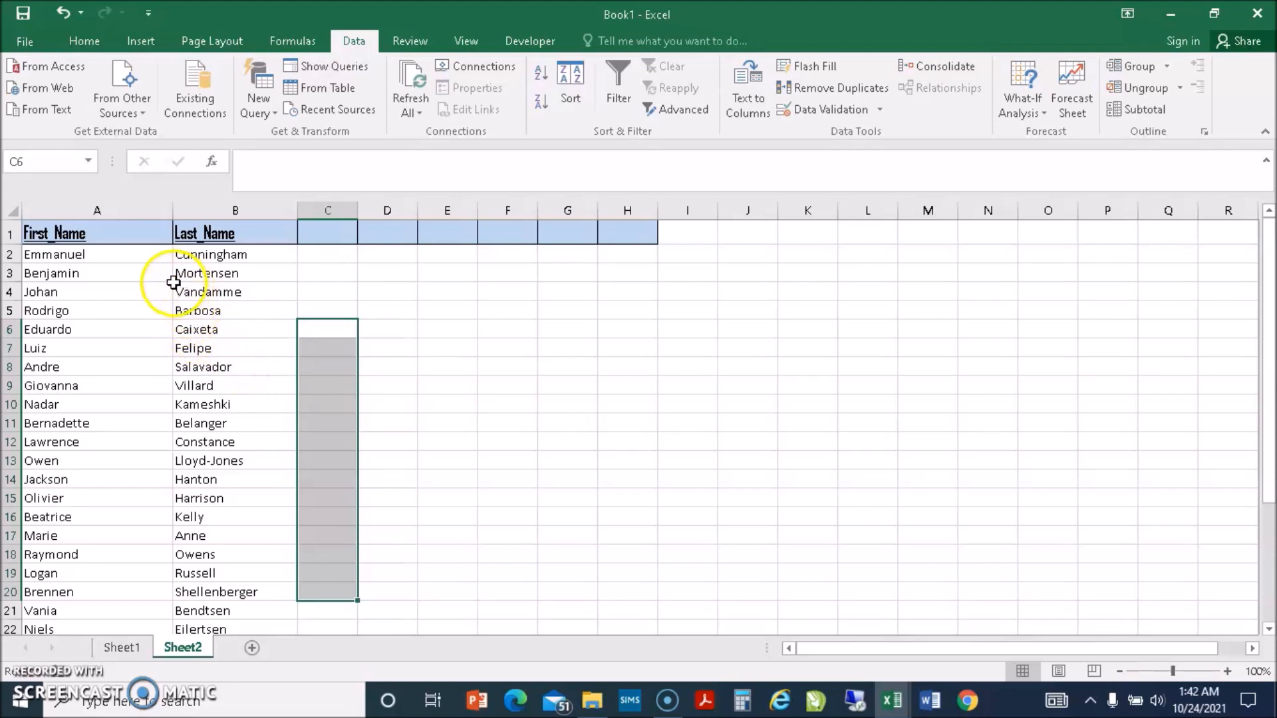
Check the separated first names in column A against the last names in column B
left_click(203, 254)
left_click(118, 254)
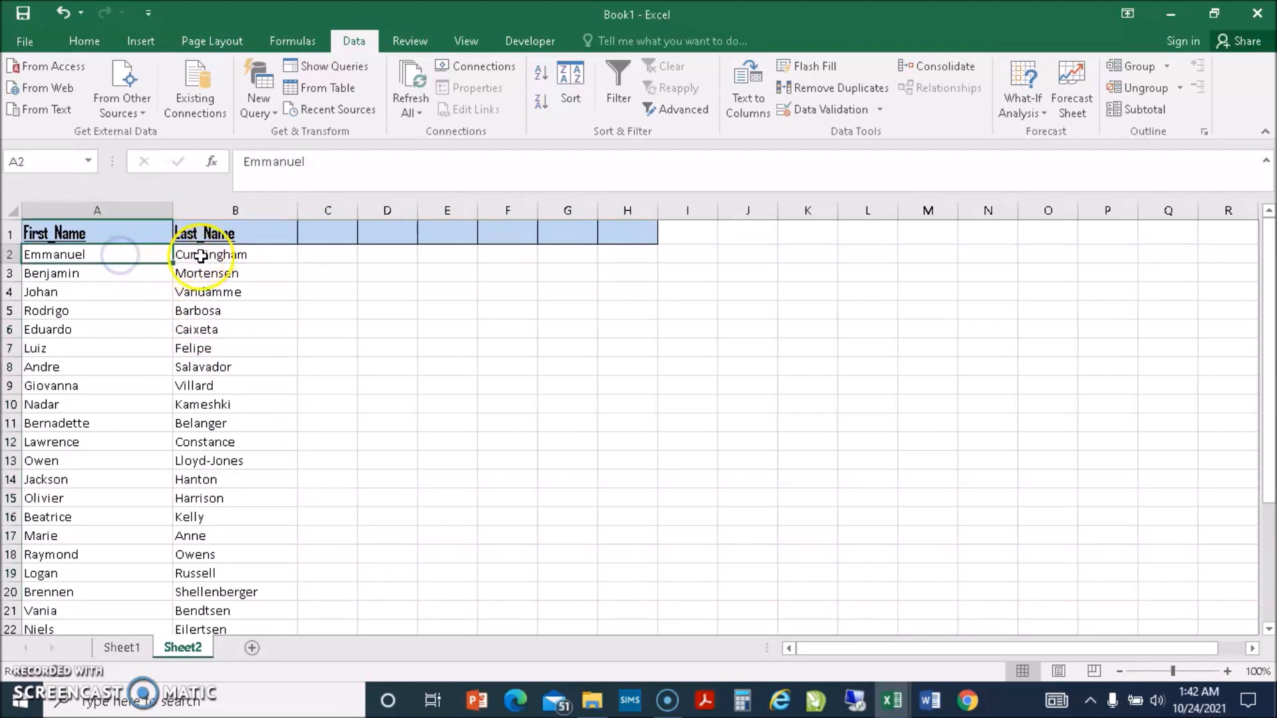
left_click(178, 254)
left_click(110, 255)
left_click(177, 254)
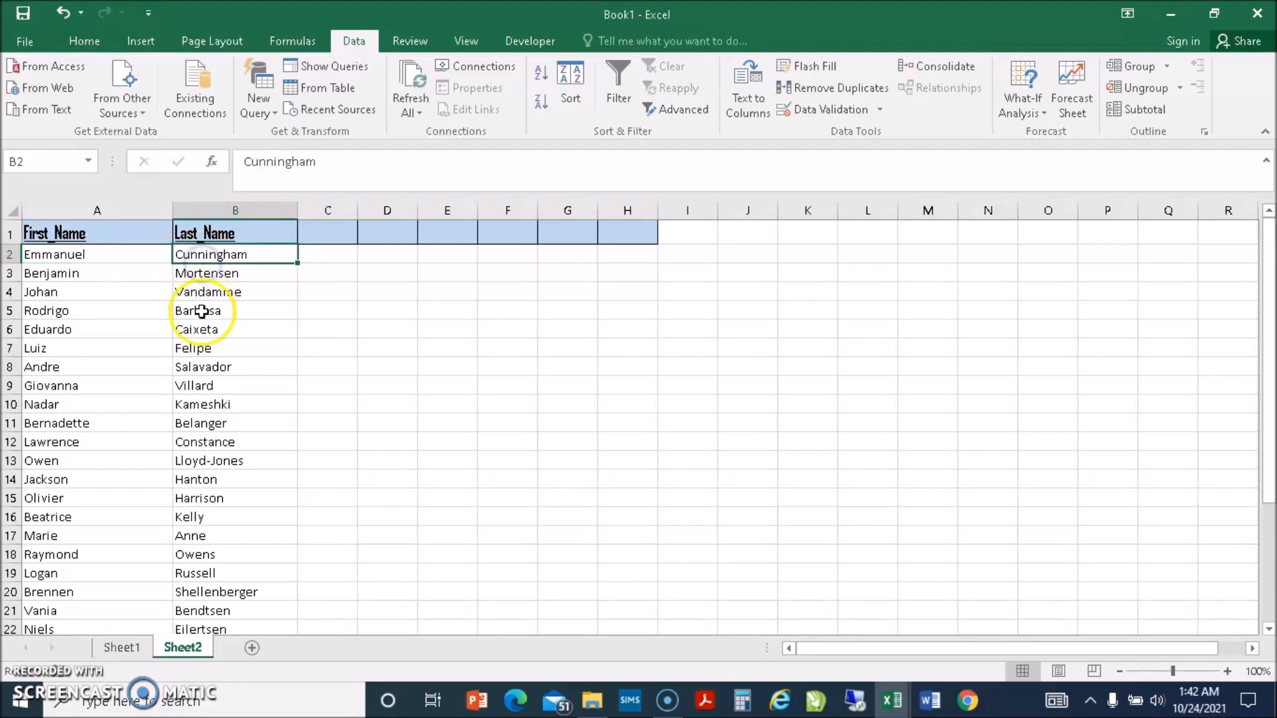
left_click(203, 346)
left_click(131, 333)
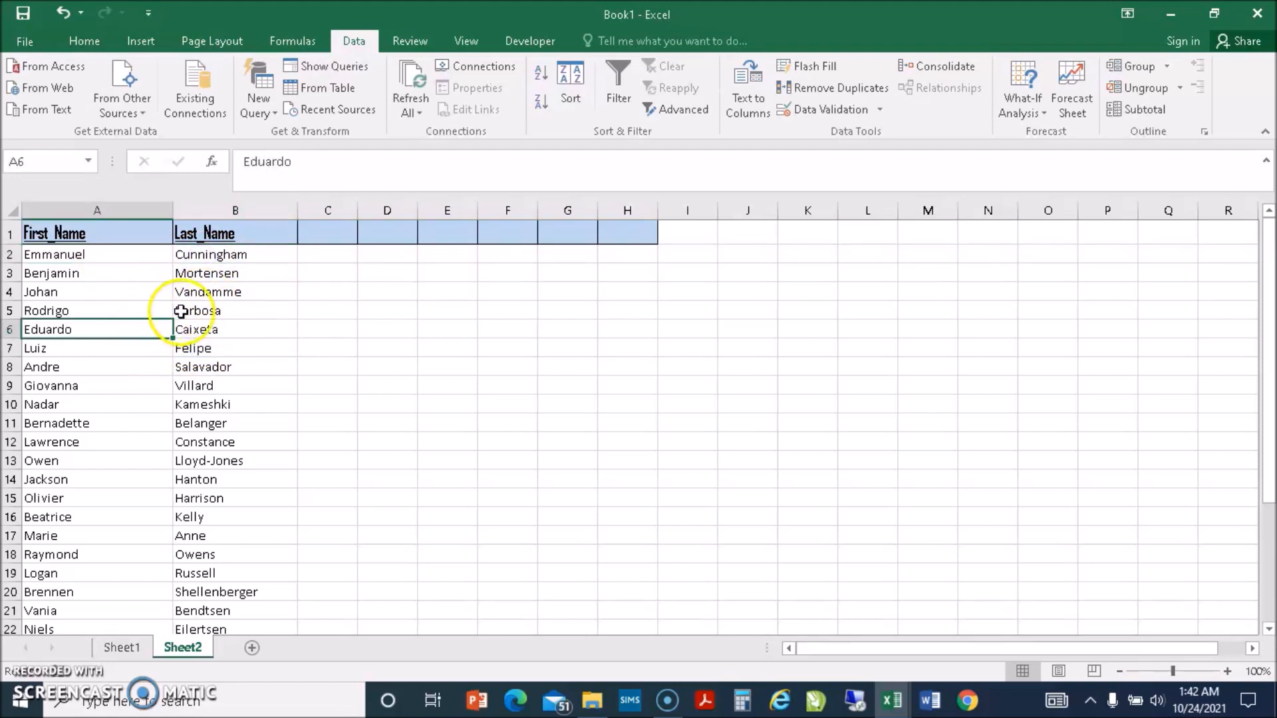